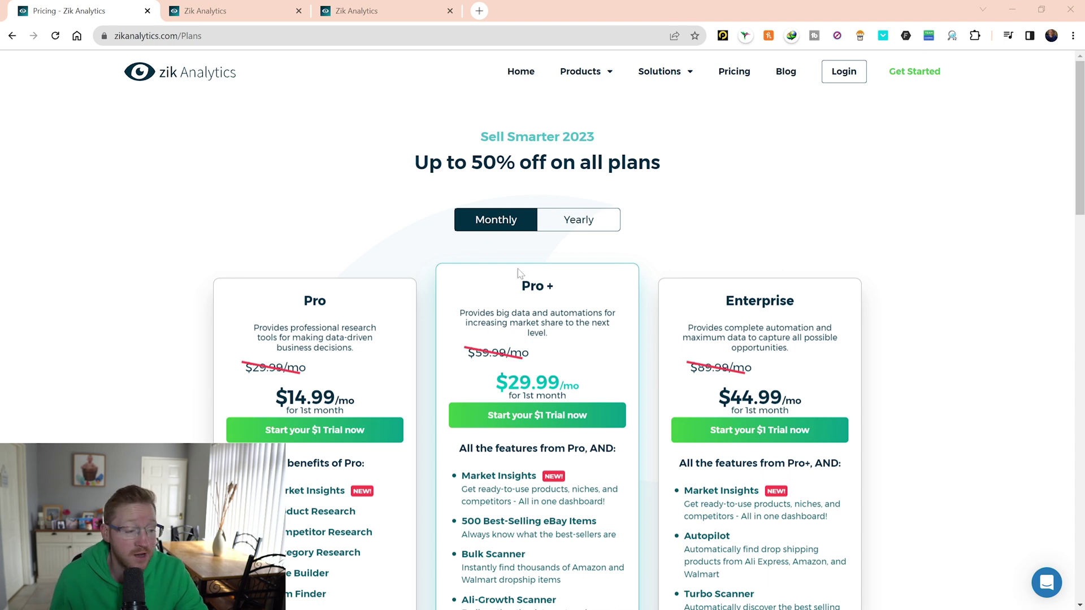
scroll(521, 282, down, 1)
scroll(519, 285, down, 1)
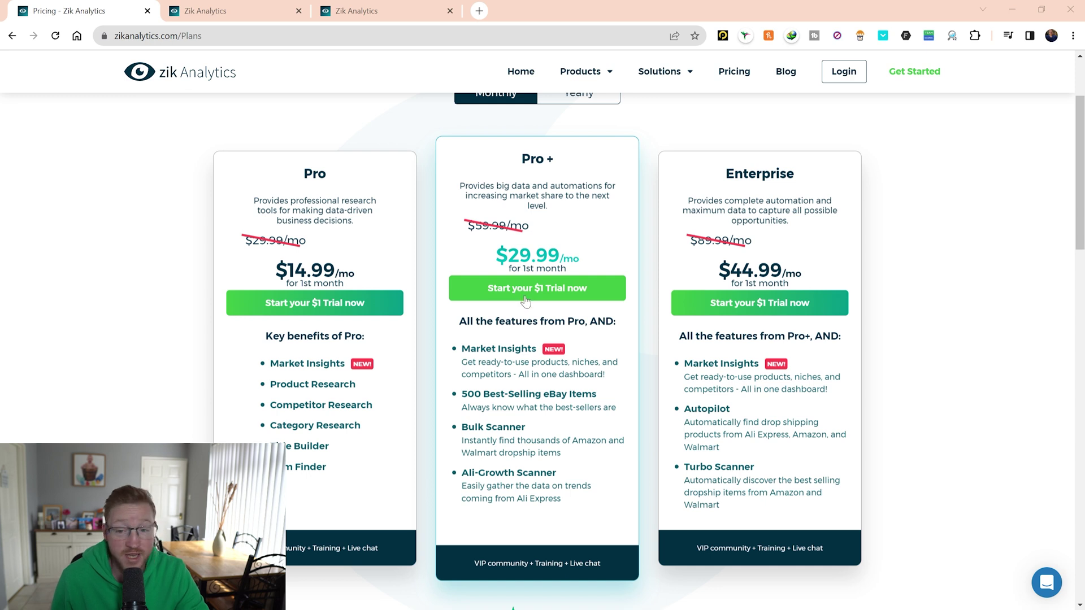
scroll(525, 306, down, 3)
scroll(524, 305, up, 3)
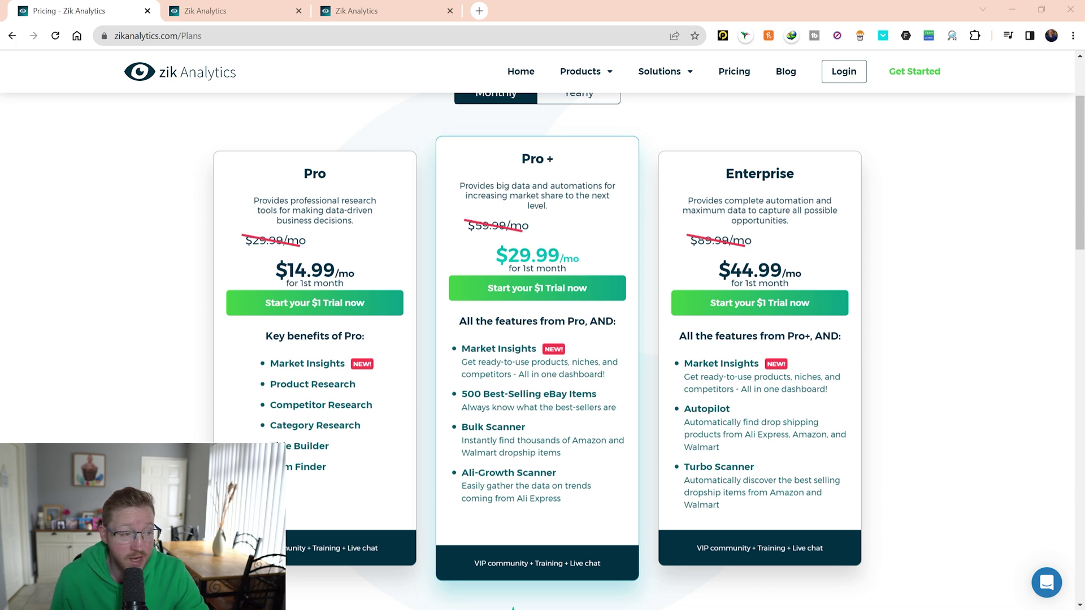
Review the UK Store settings and Competitor settings, then return to the trending eBay dashboard
click(216, 9)
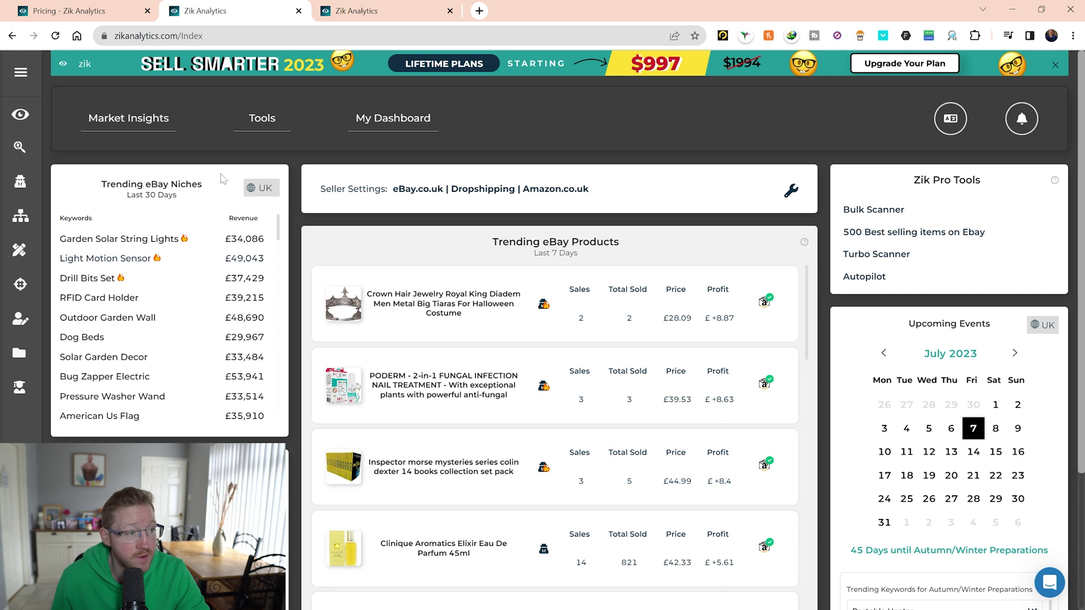
key(ctrl+Tab)
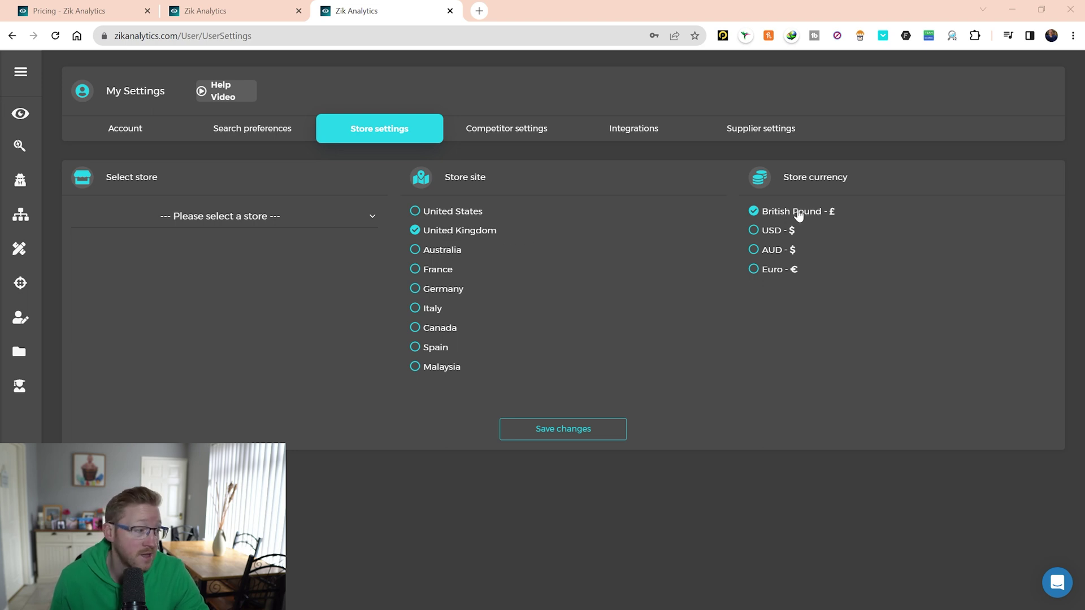
click(501, 130)
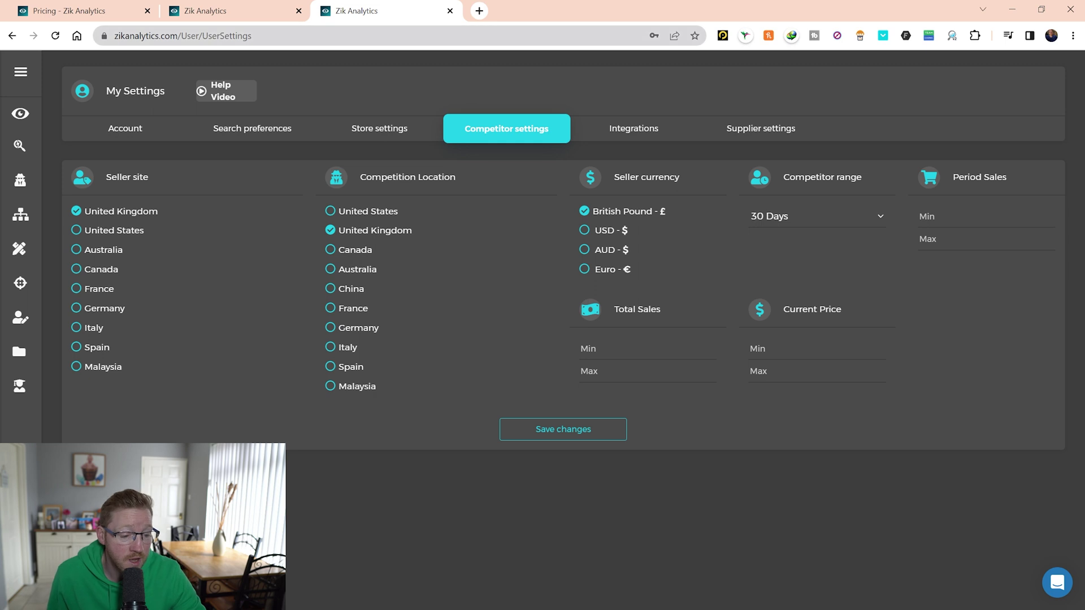
click(225, 14)
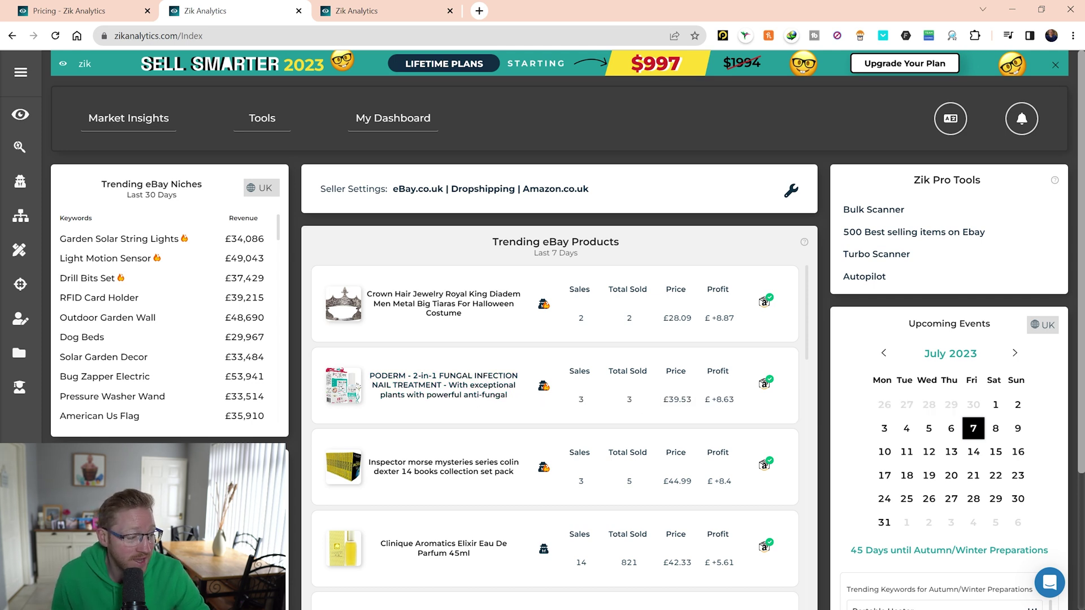
Open the PODERM row's comparison panel: £39.53 on eBay versus £25.07 on Amazon
click(764, 384)
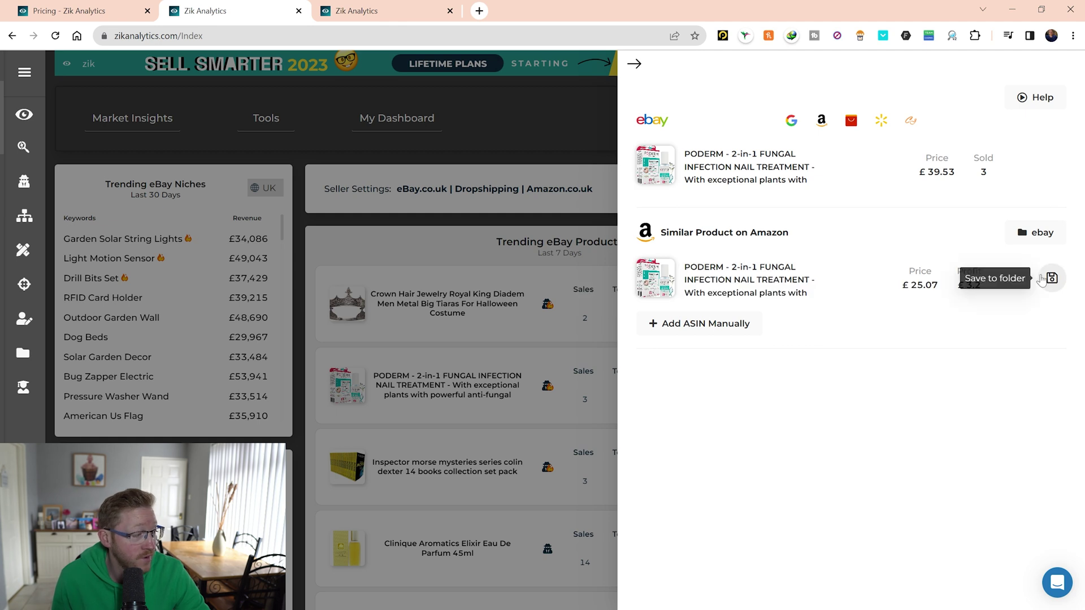
View the £25.07 PODERM nail treatment page on Amazon, then go back to Zik Analytics
click(745, 284)
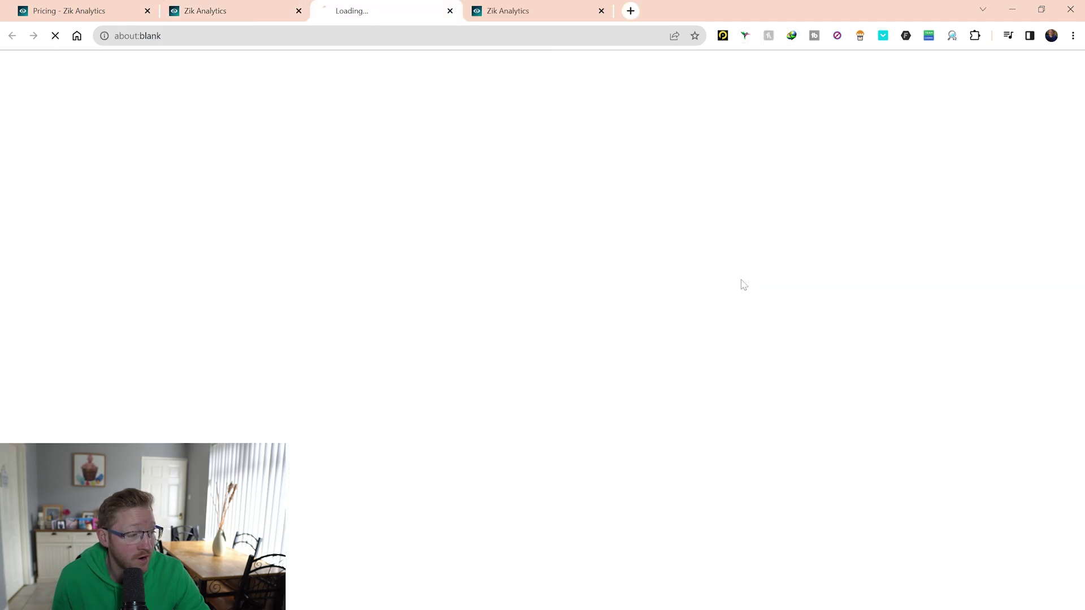
scroll(678, 282, down, 2)
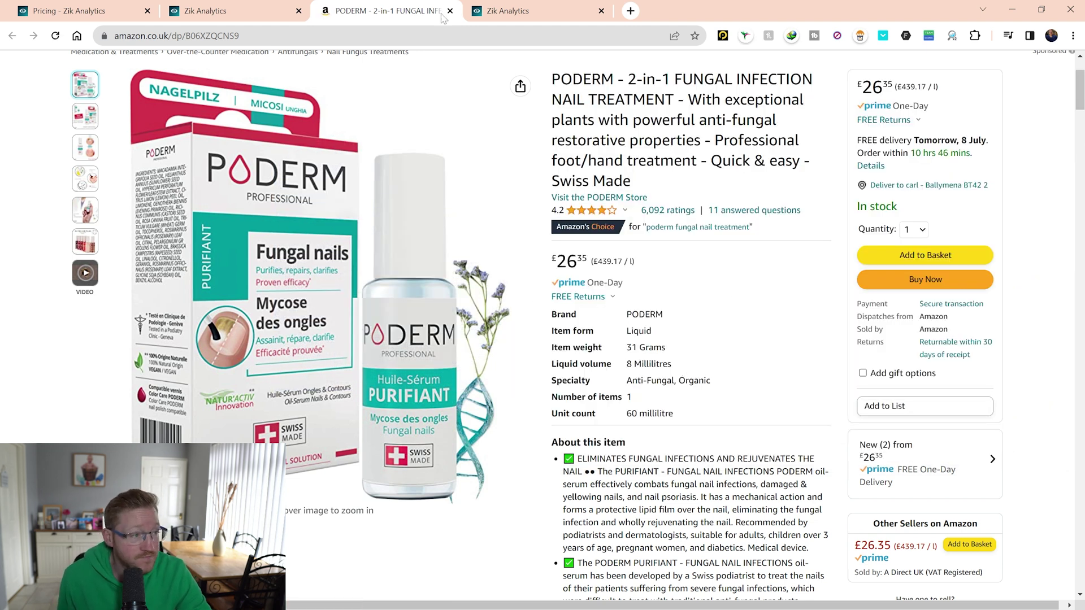
click(296, 7)
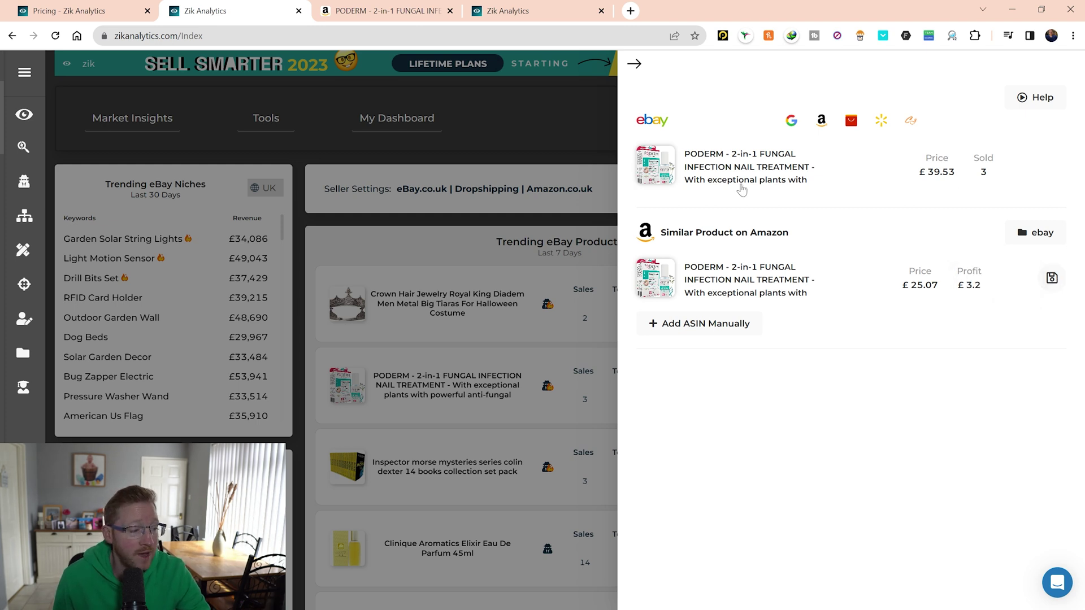
Close the PODERM comparison and browse Trending eBay Products, Trending eBay Niches and Trending Dropshippers
click(477, 247)
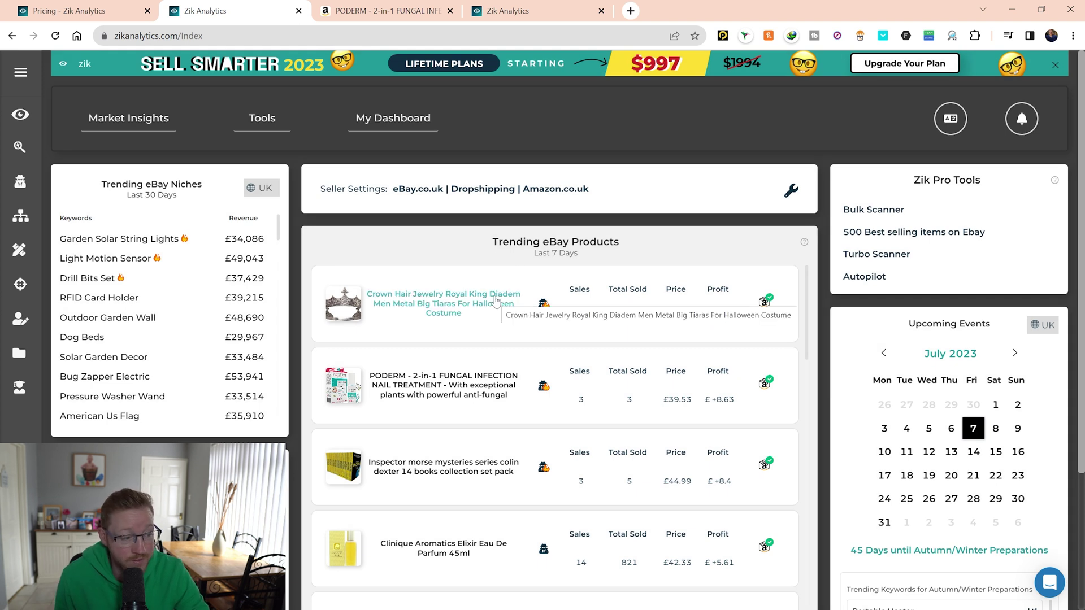
scroll(495, 303, down, 3)
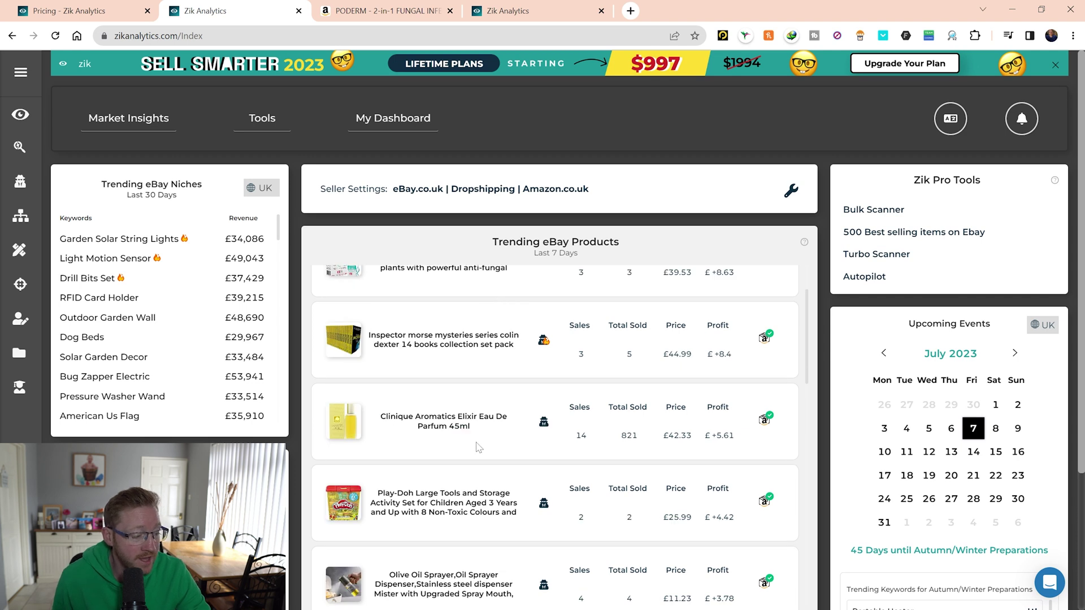
scroll(481, 443, up, 1)
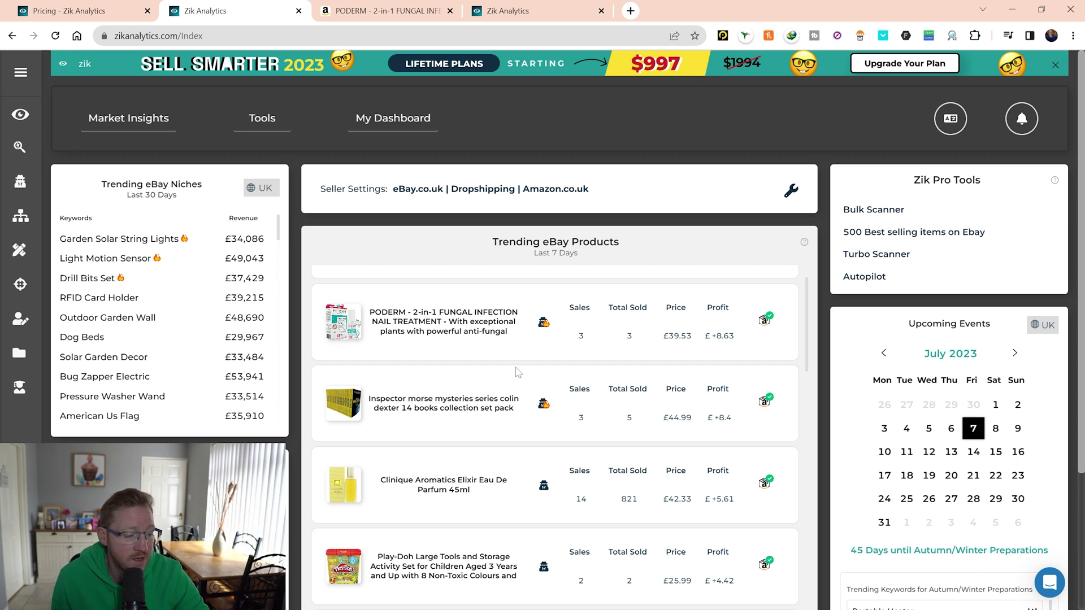
scroll(520, 391, down, 9)
scroll(520, 391, down, 5)
scroll(520, 394, up, 12)
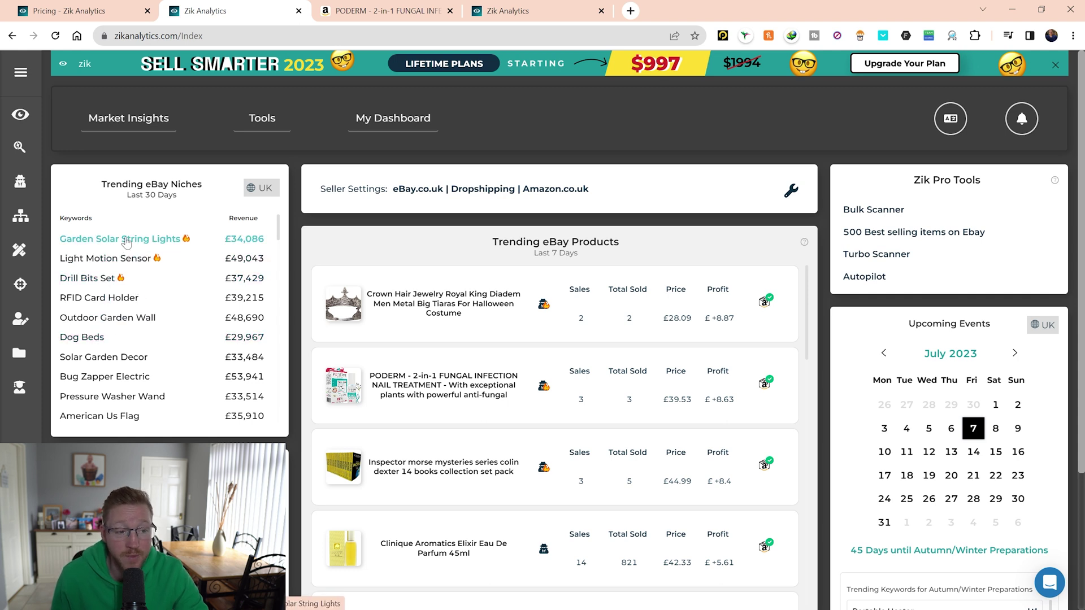
scroll(127, 242, down, 6)
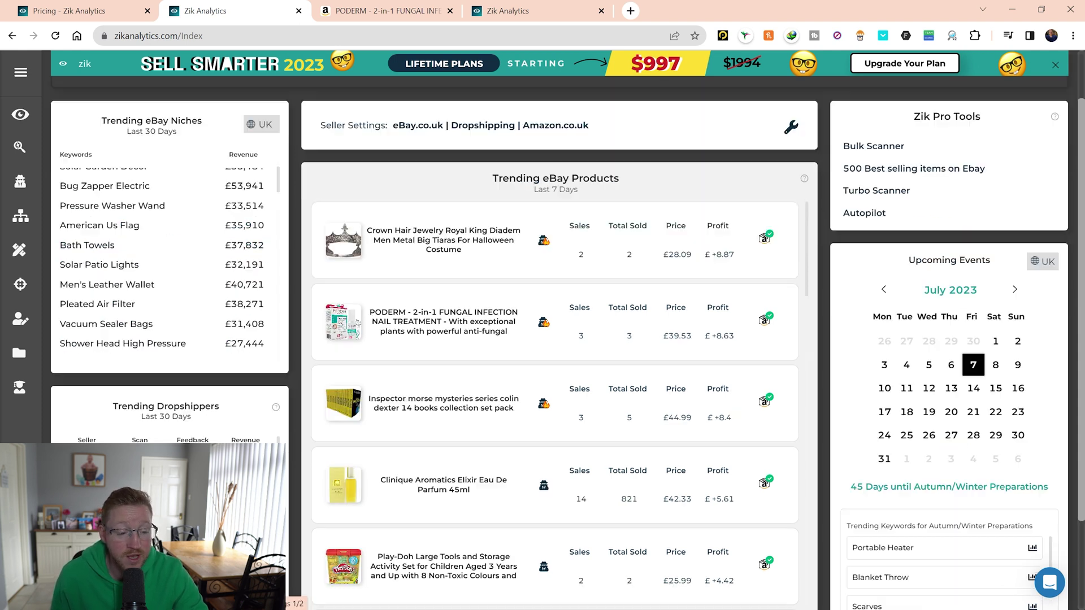
scroll(127, 242, up, 3)
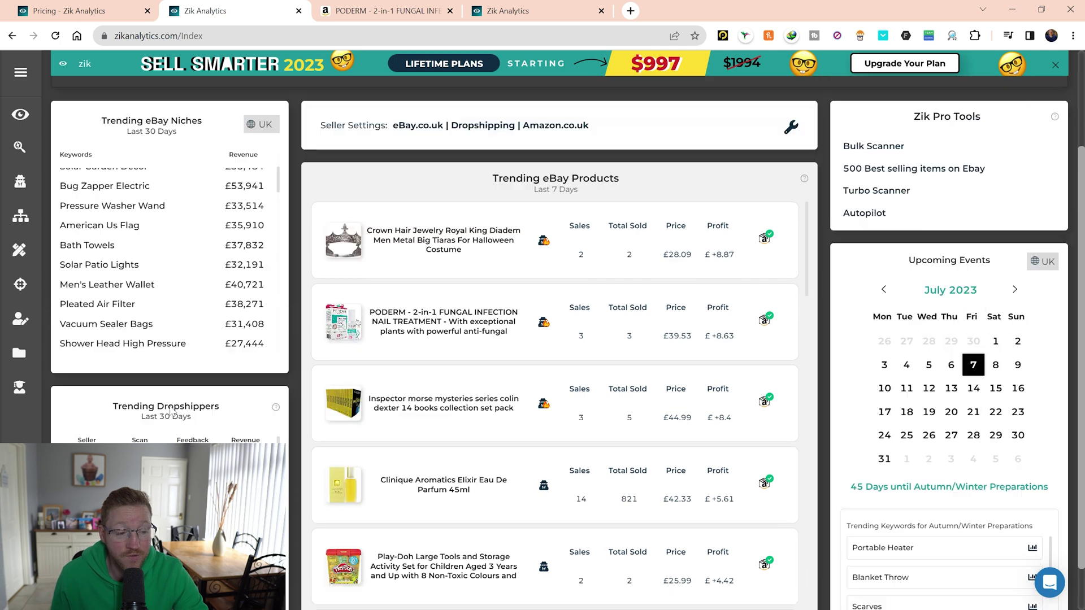
scroll(559, 338, down, 3)
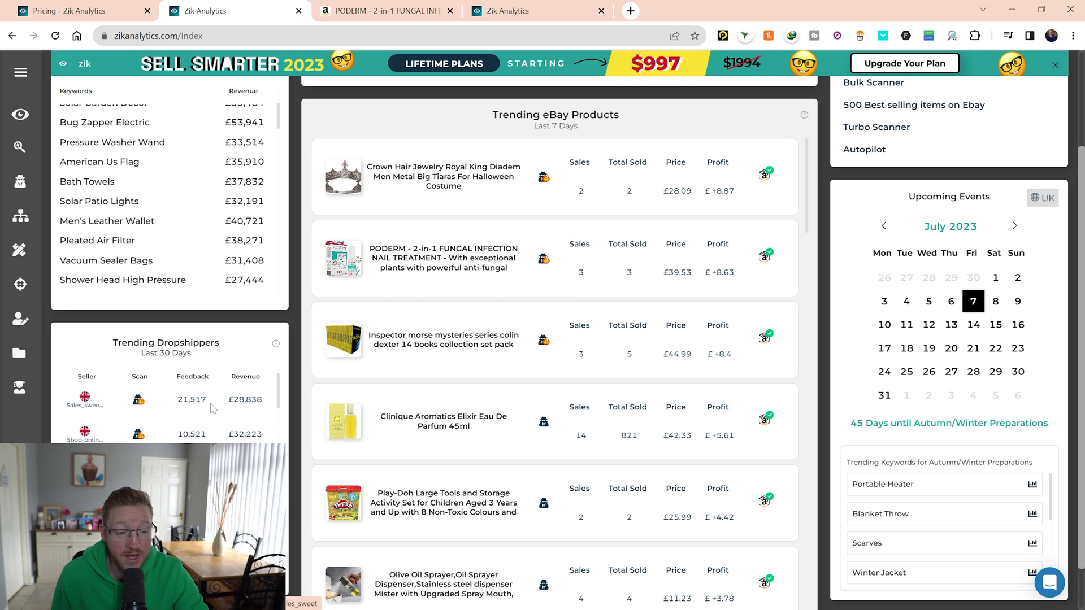
scroll(217, 412, up, 3)
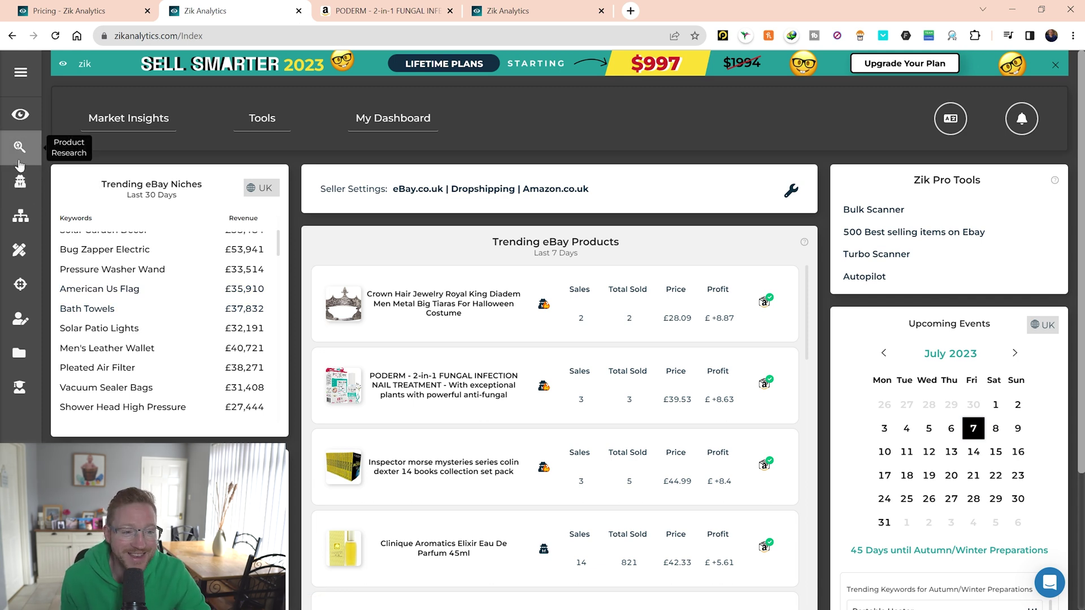
click(28, 144)
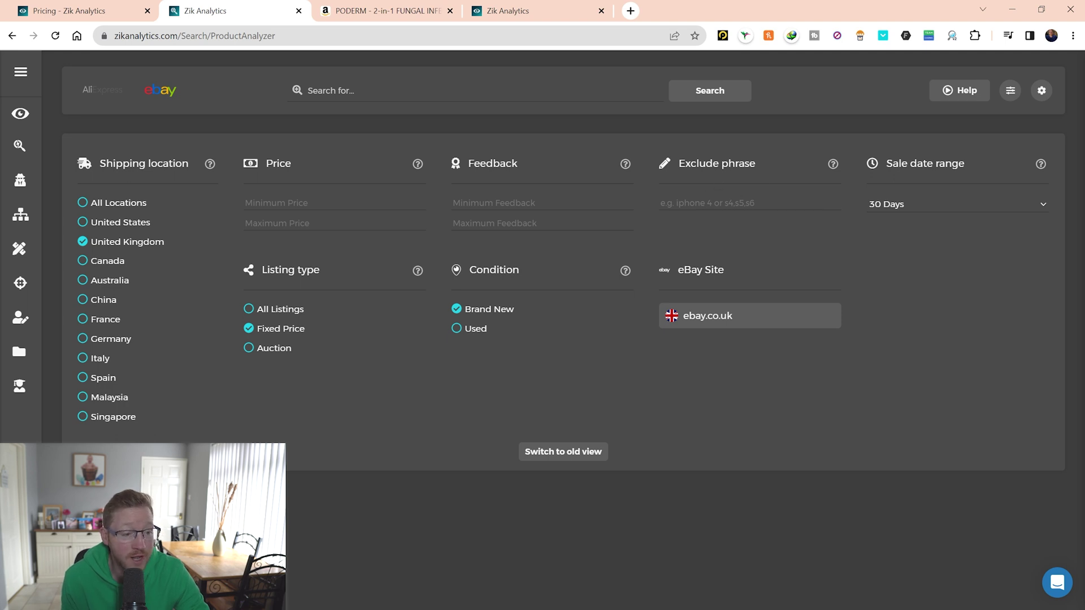
click(395, 91)
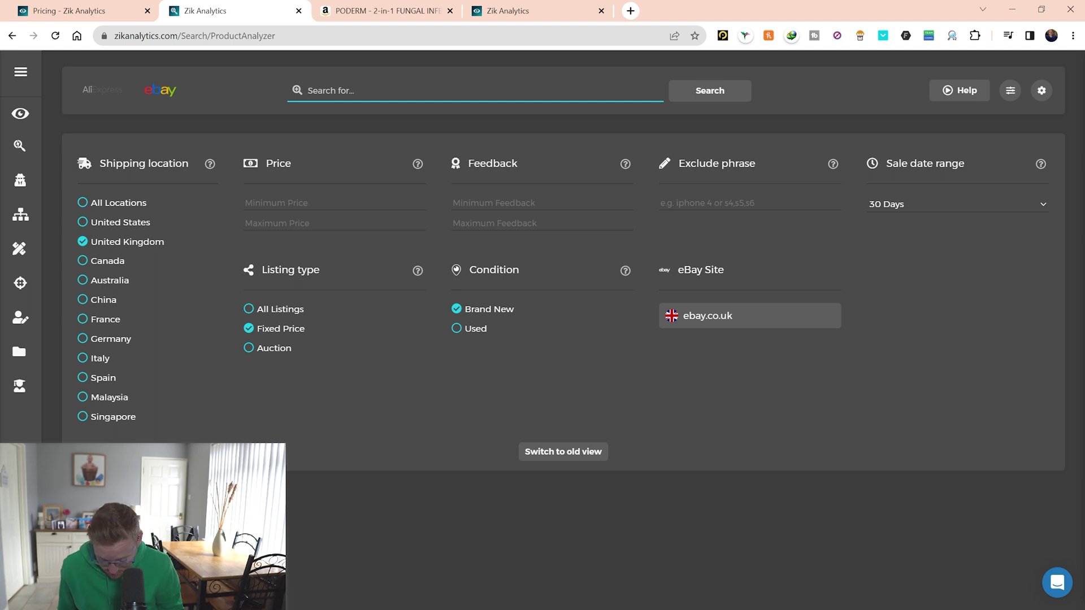
text(pokemon)
key(Return)
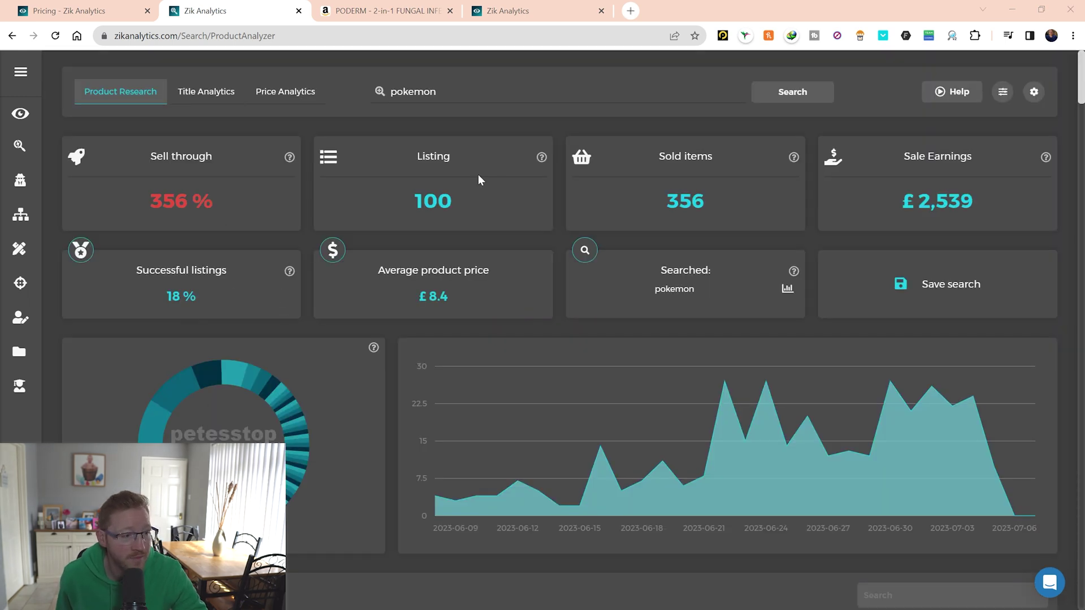
scroll(468, 178, down, 6)
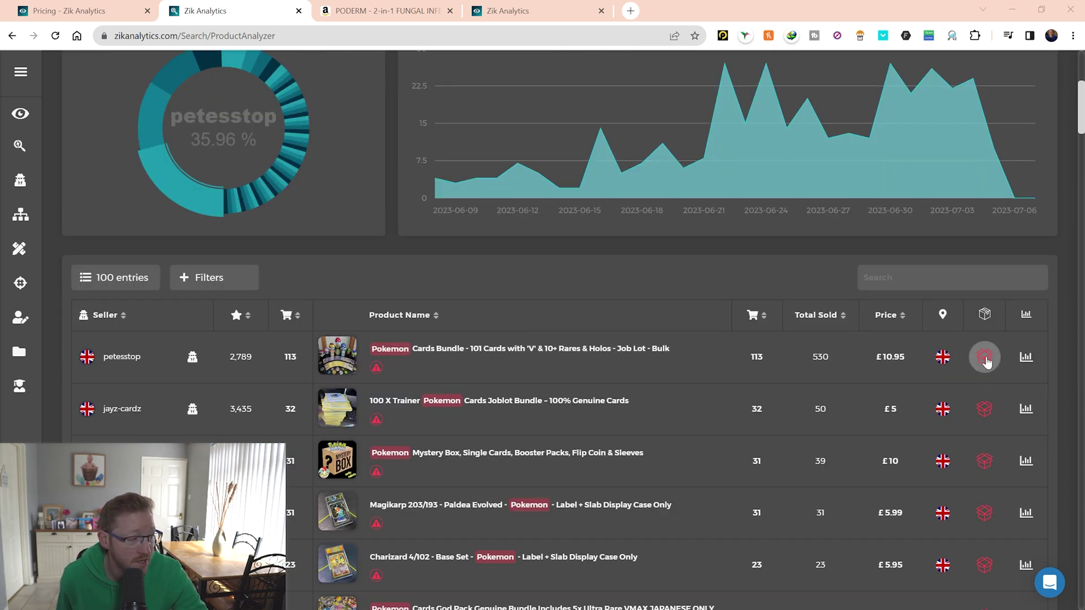
mouse_move(984, 317)
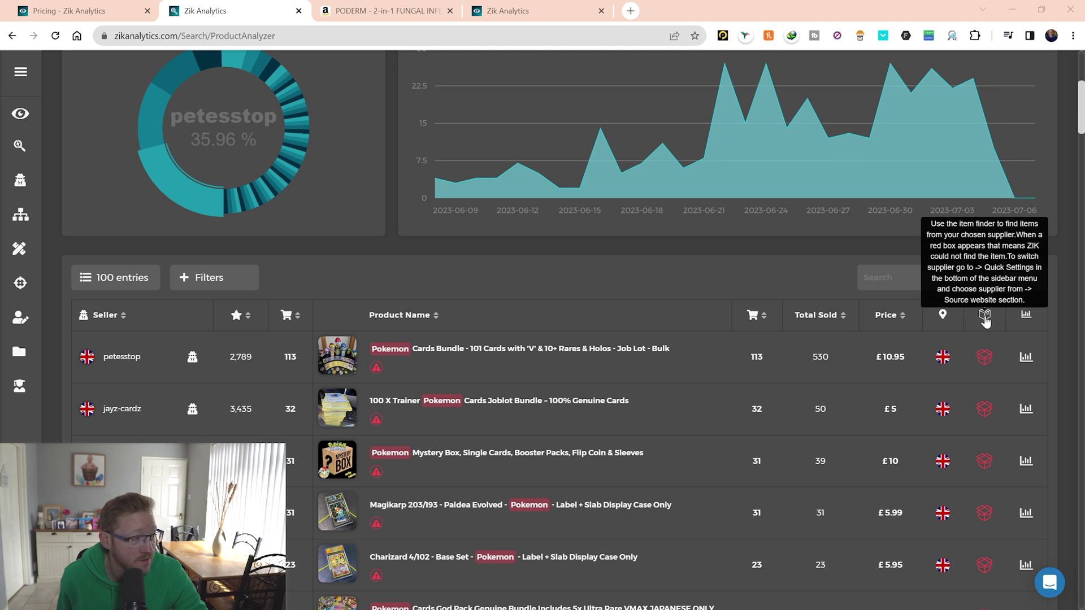
click(984, 357)
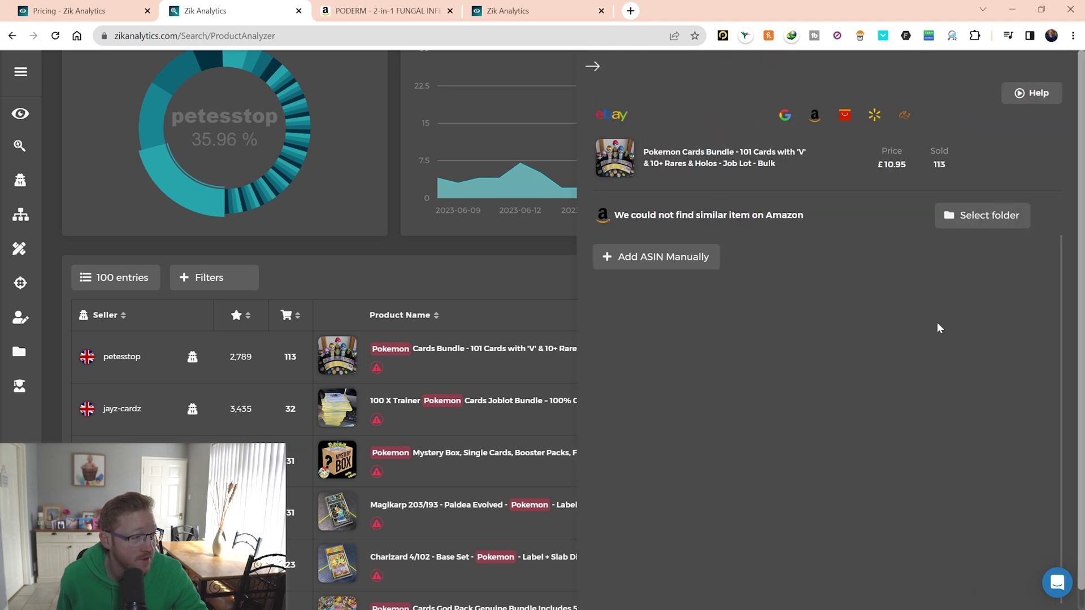
click(602, 75)
scroll(737, 334, down, 15)
scroll(738, 339, down, 20)
scroll(737, 339, down, 20)
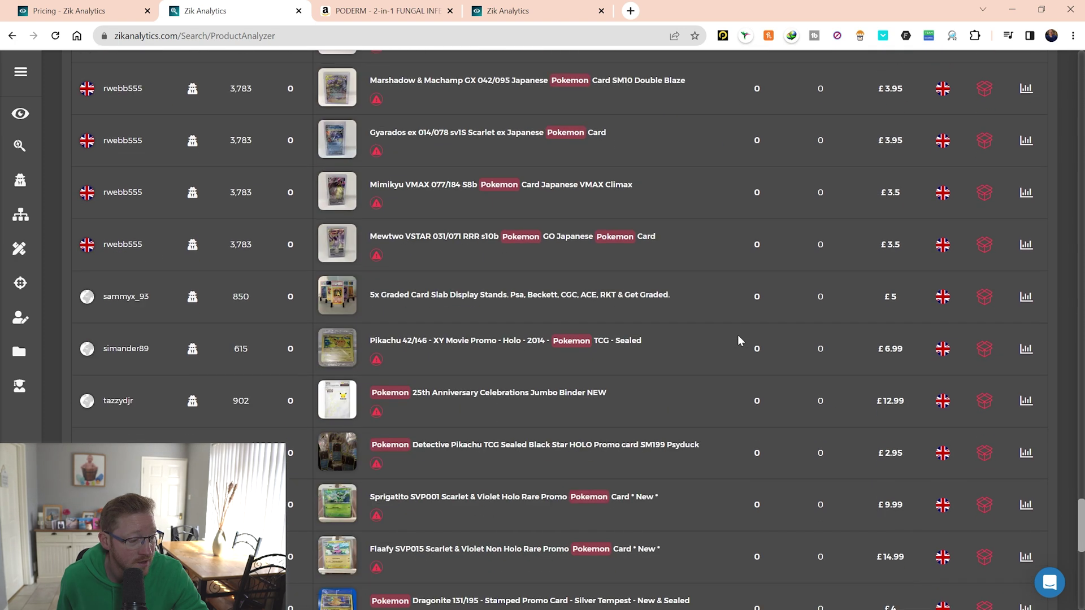
scroll(737, 336, down, 9)
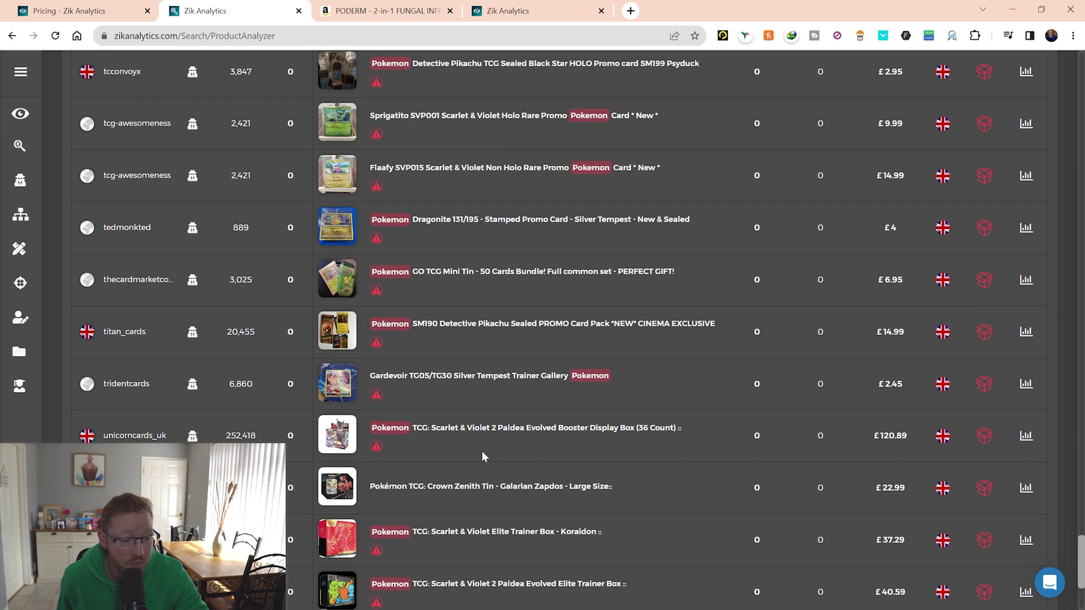
scroll(499, 418, down, 2)
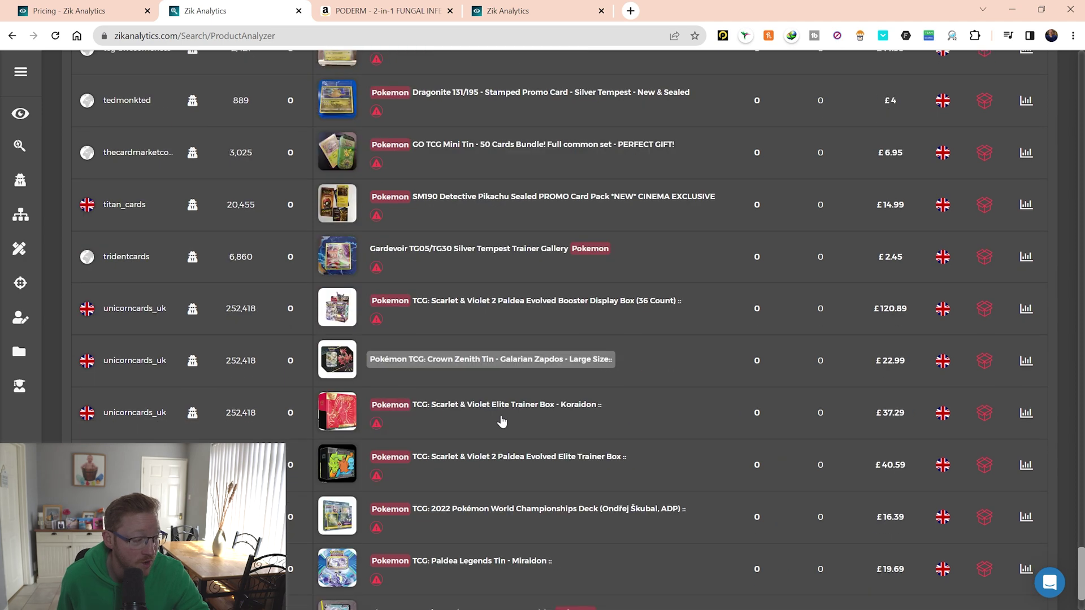
scroll(502, 421, down, 2)
scroll(500, 414, up, 20)
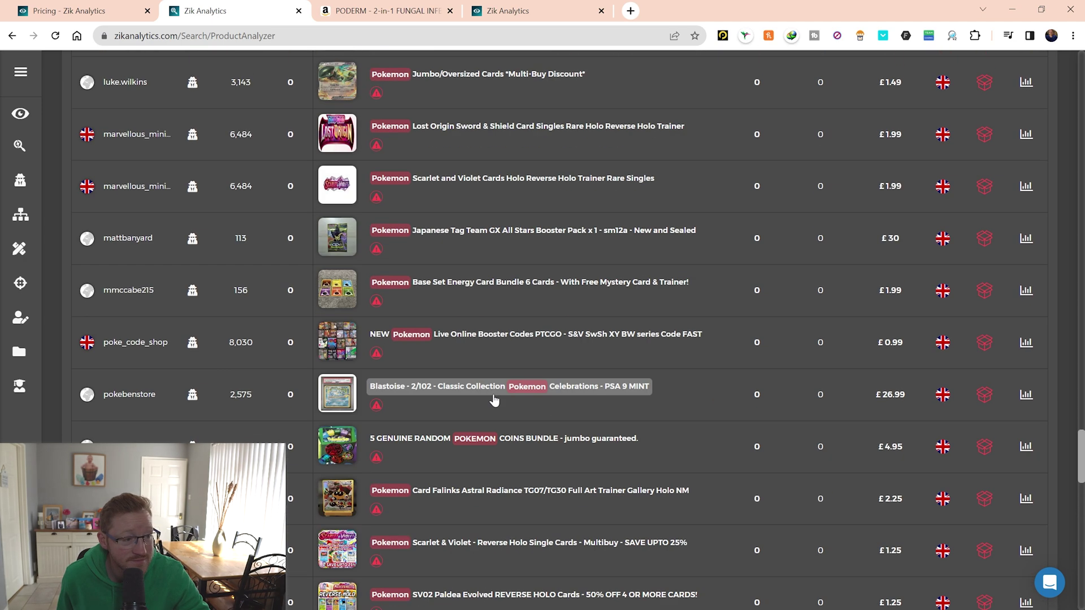
scroll(494, 400, up, 20)
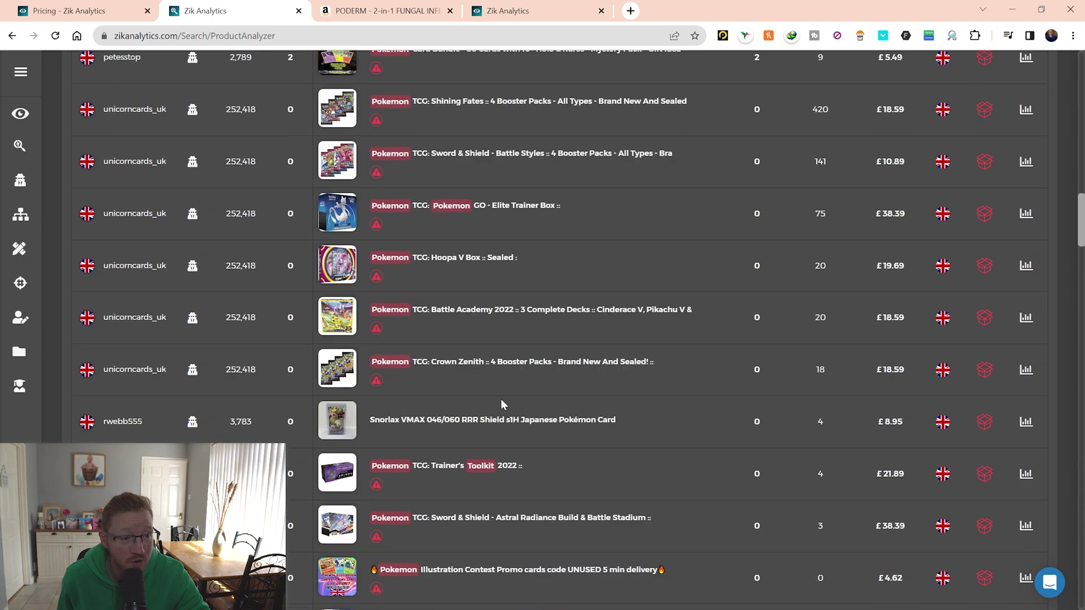
scroll(500, 399, up, 20)
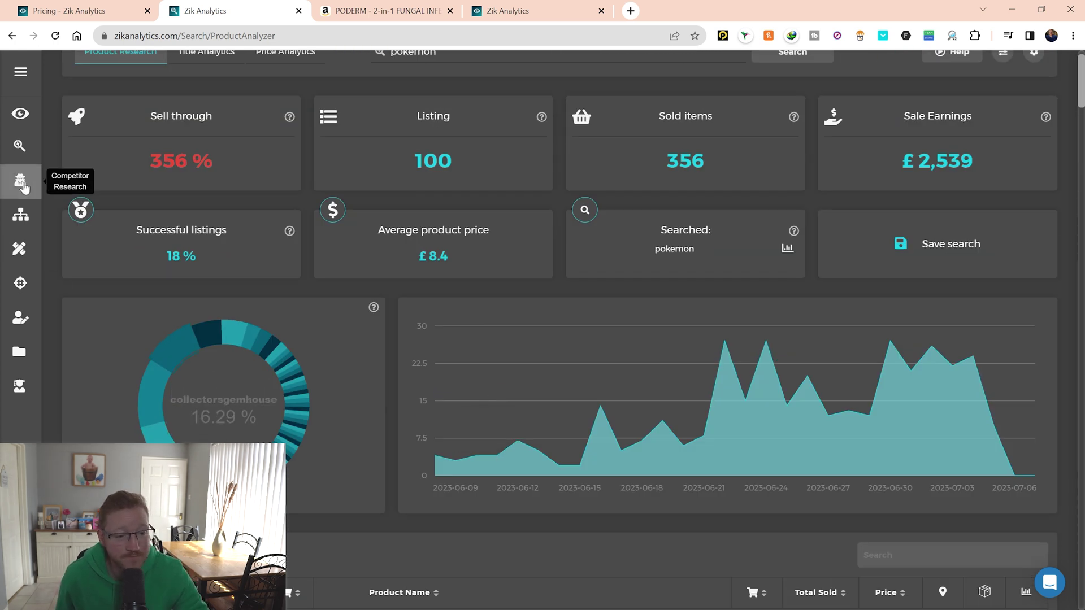
Scan Amazon.co.uk with five-star rating filter and minimum price 50, deleting the 07/03/2023 scan
click(18, 286)
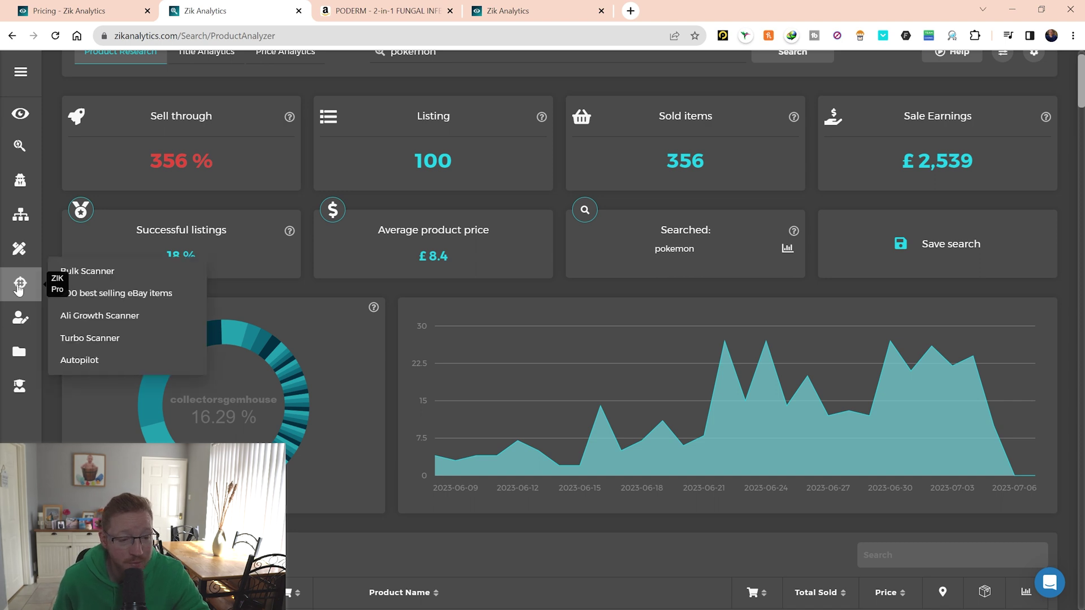
click(102, 339)
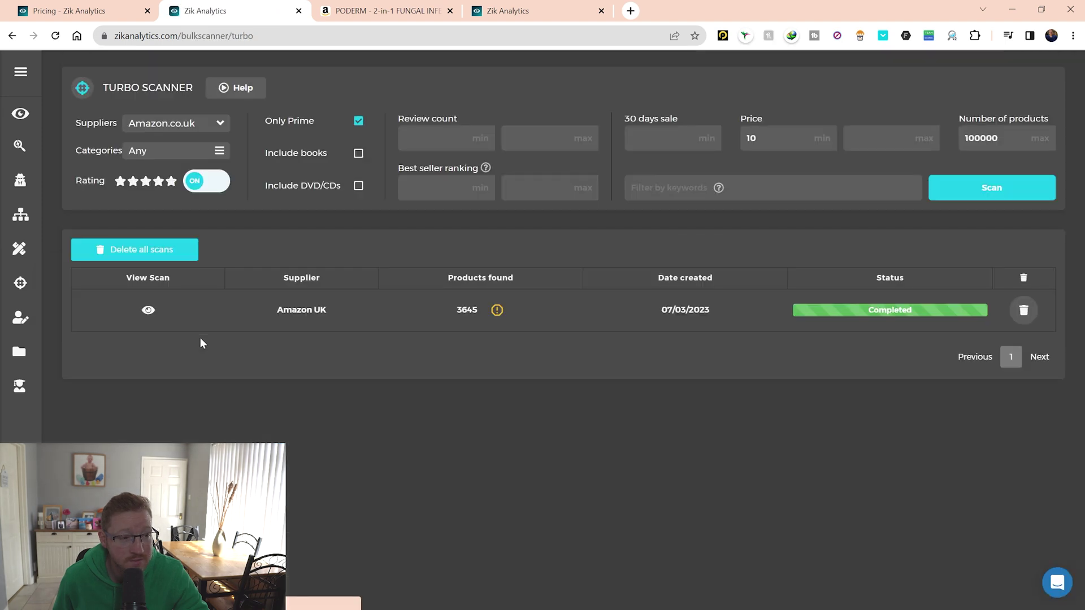
click(207, 133)
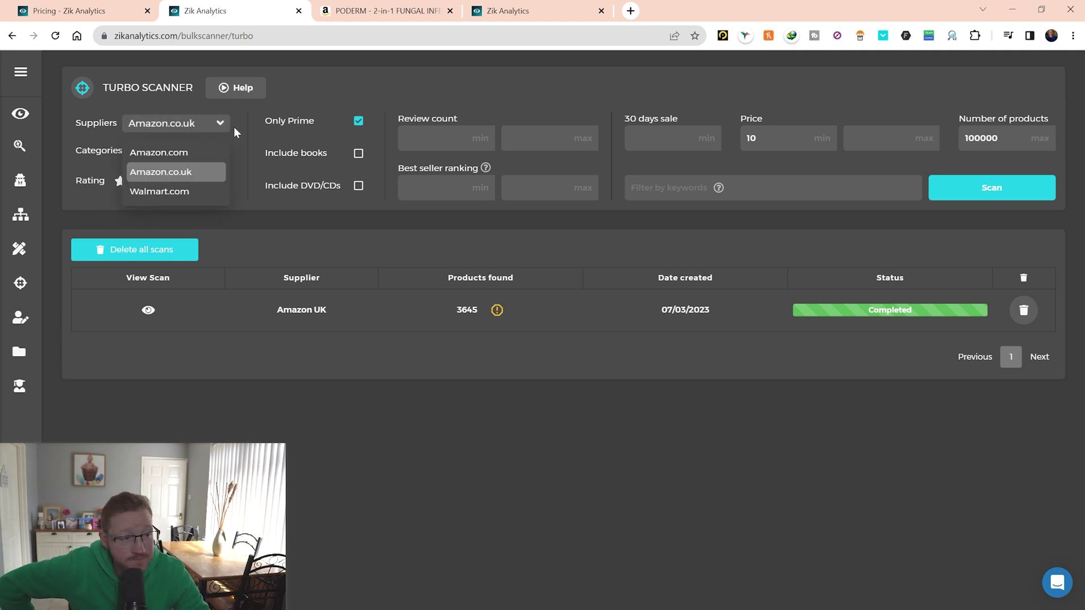
click(359, 156)
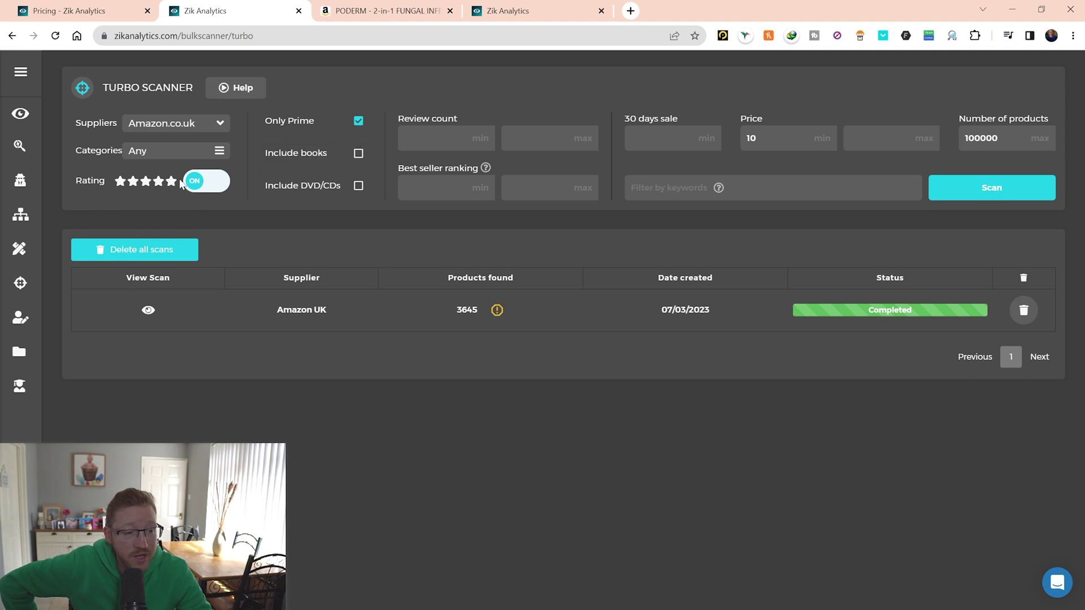
click(193, 186)
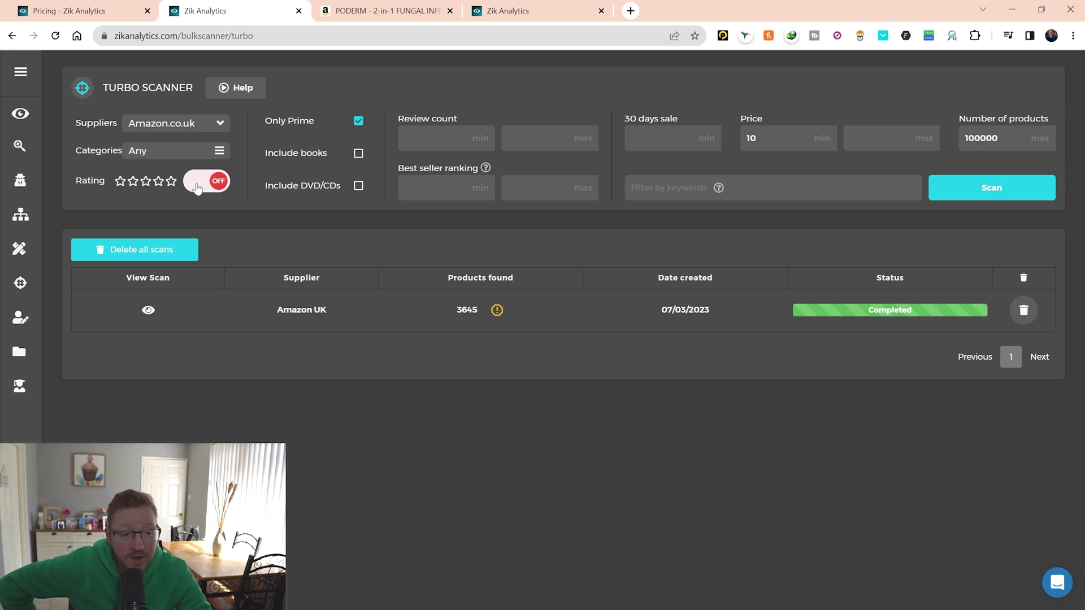
click(197, 187)
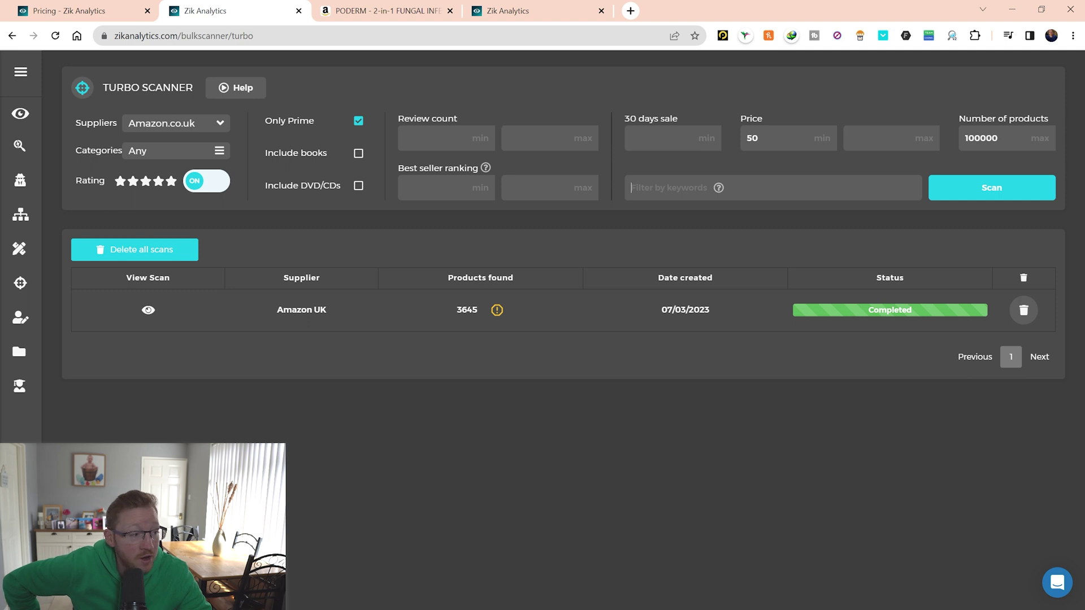
click(1002, 199)
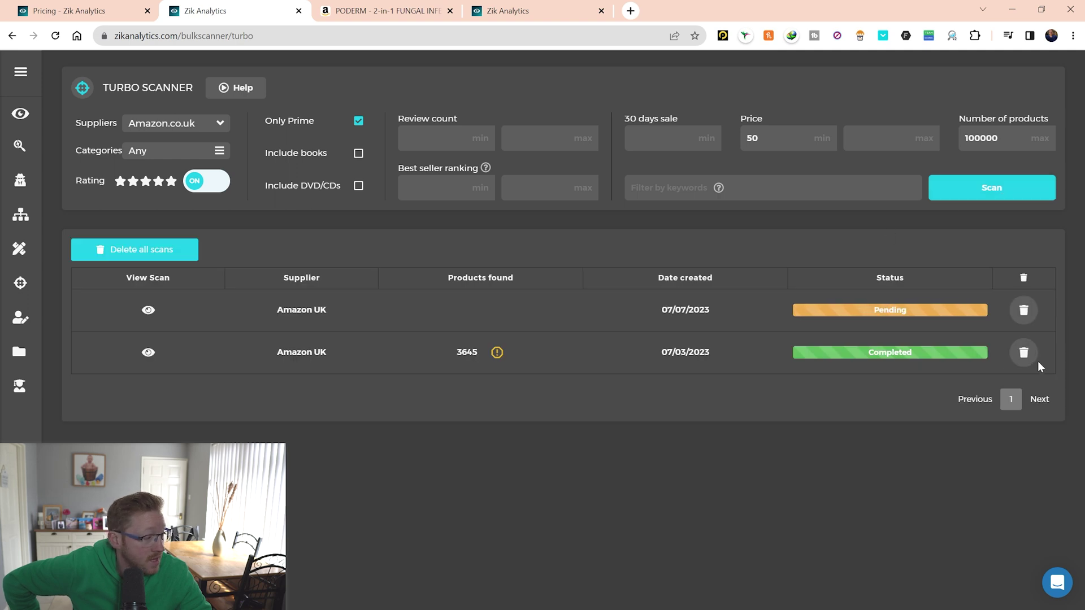
click(1024, 352)
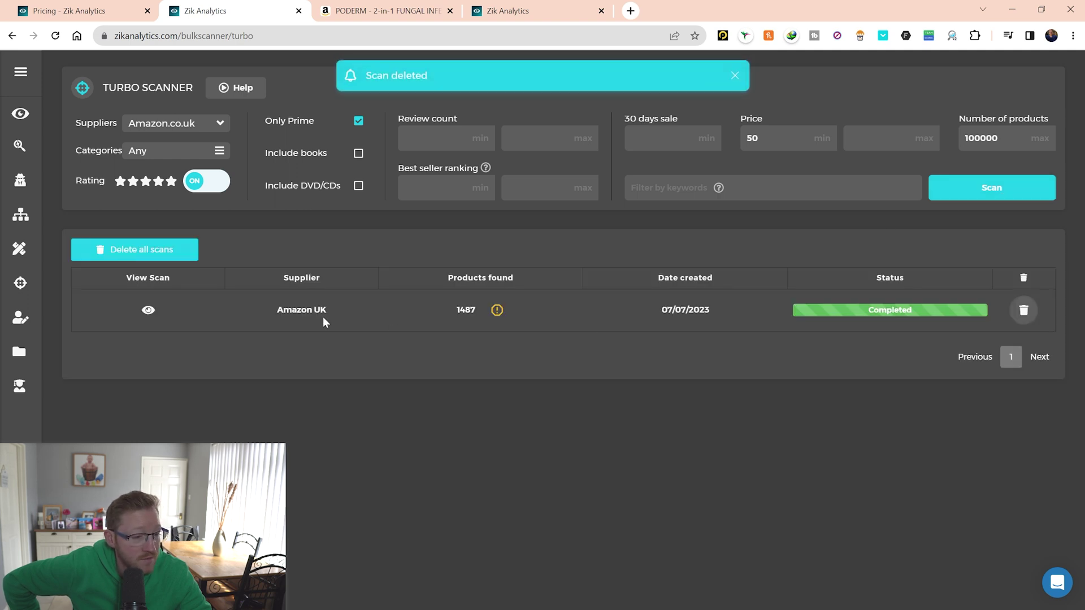
Open the 1487-product scan results and browse the price, 30-day sales, rating and BSR table
click(148, 310)
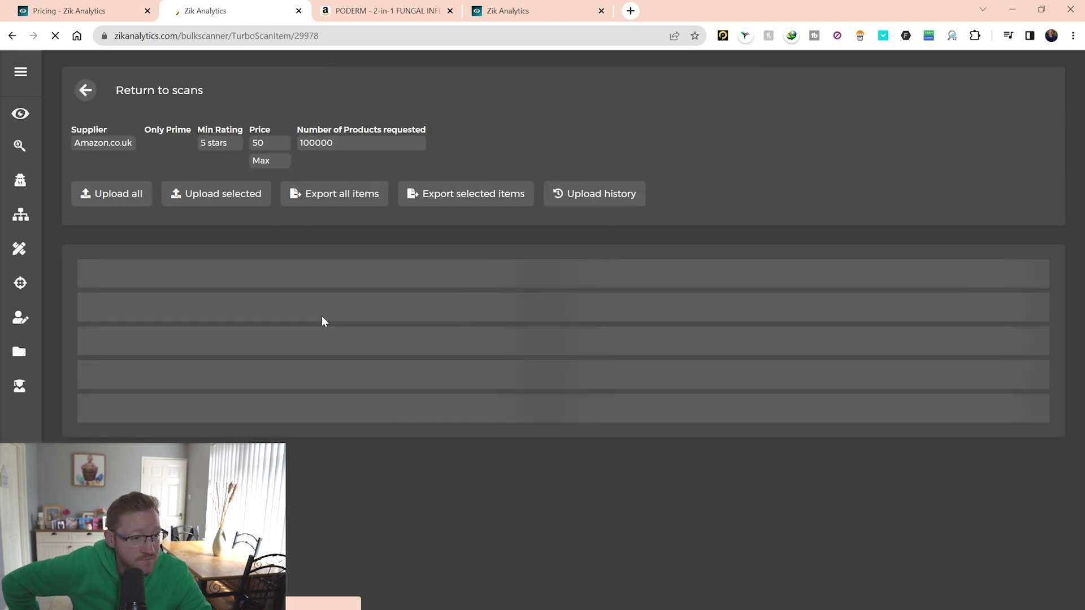
scroll(322, 317, down, 2)
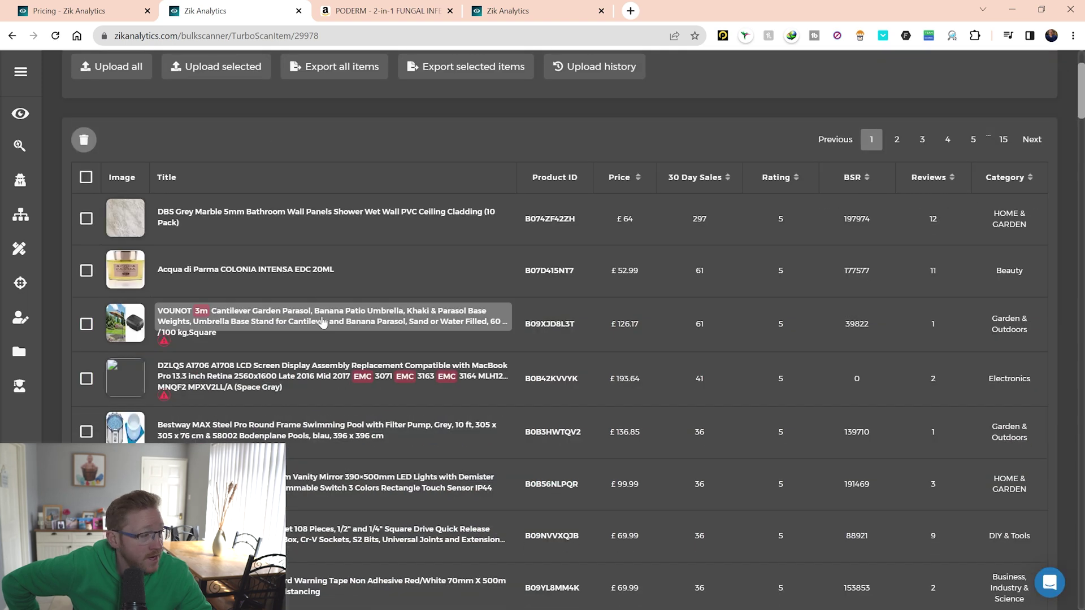
scroll(322, 320, up, 1)
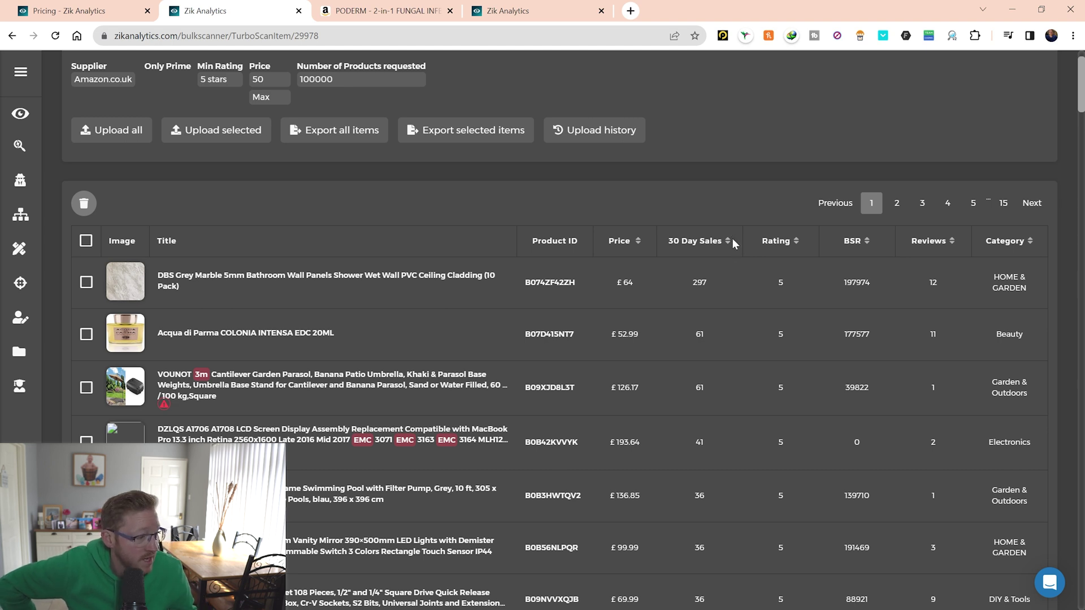
Check seller offers and delivery for the 5.0-rated DBS Grey Marble Wall Panels (10 Pack)
click(399, 277)
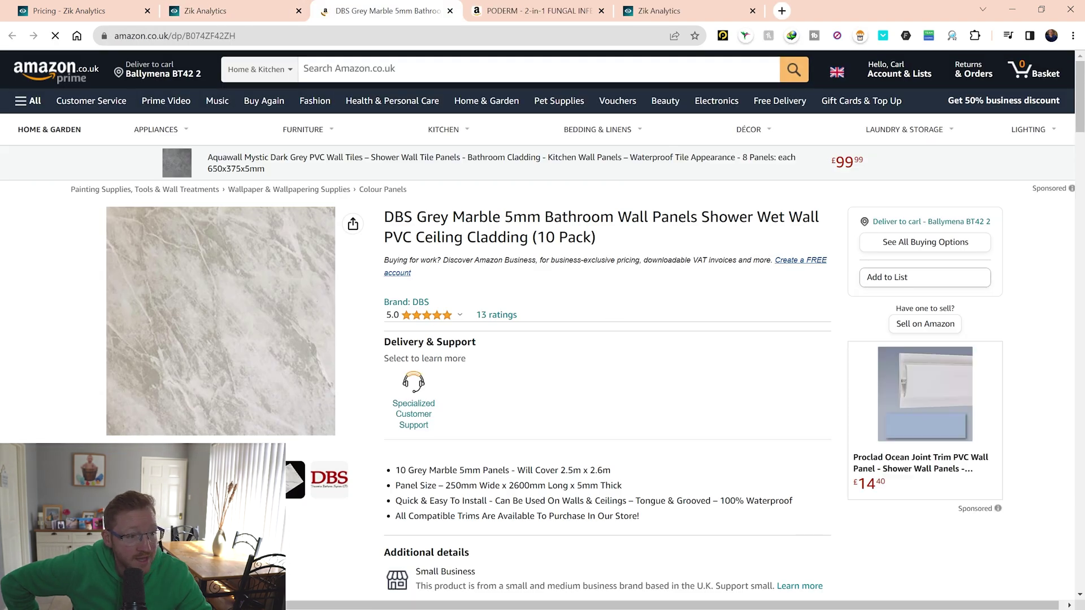
scroll(483, 316, down, 1)
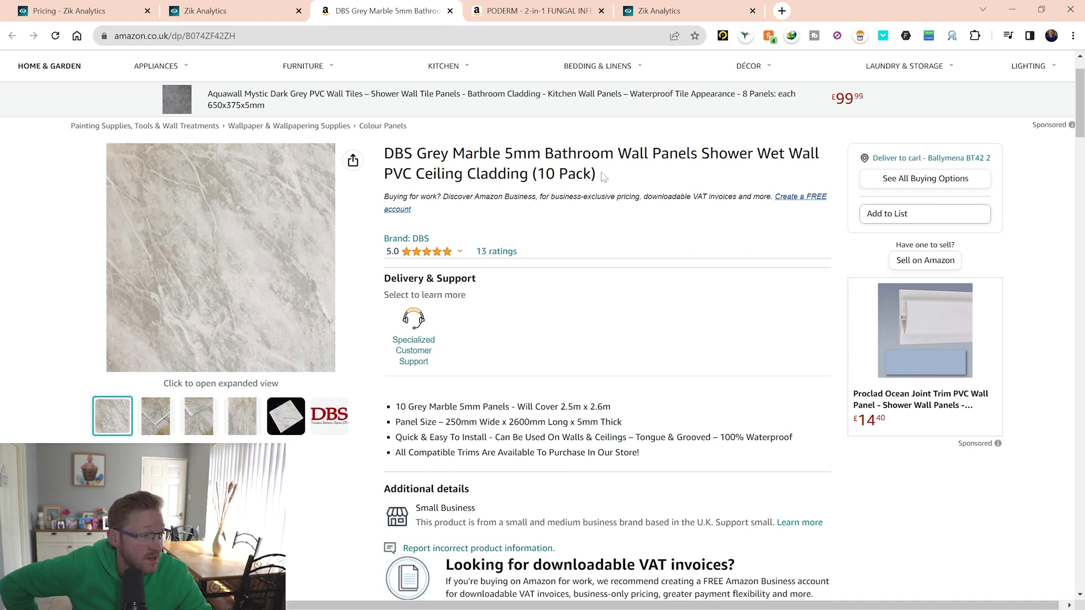
scroll(455, 292, down, 1)
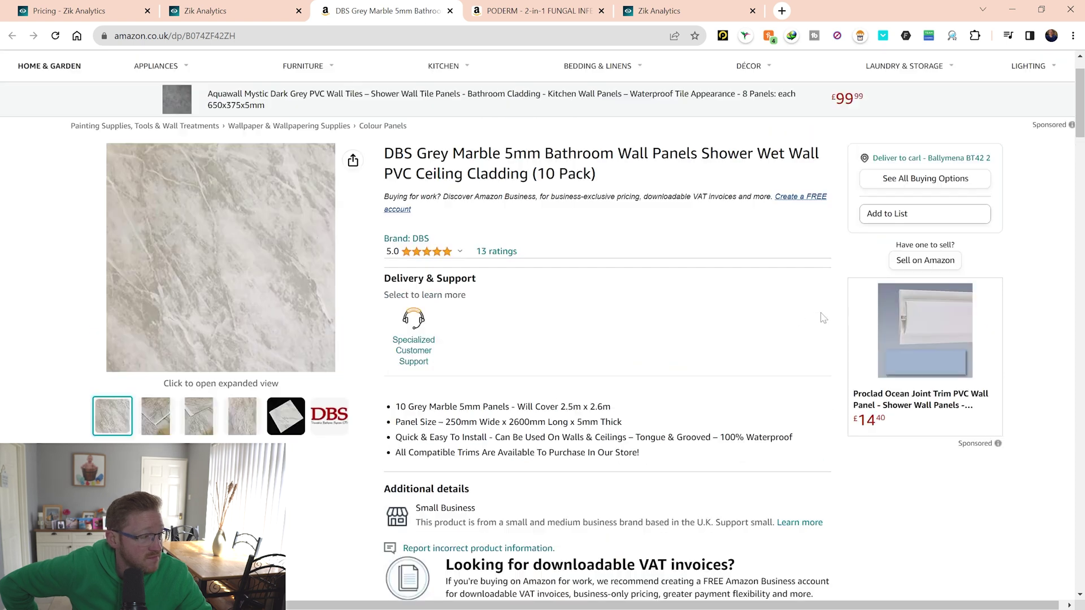
scroll(823, 318, up, 1)
click(895, 242)
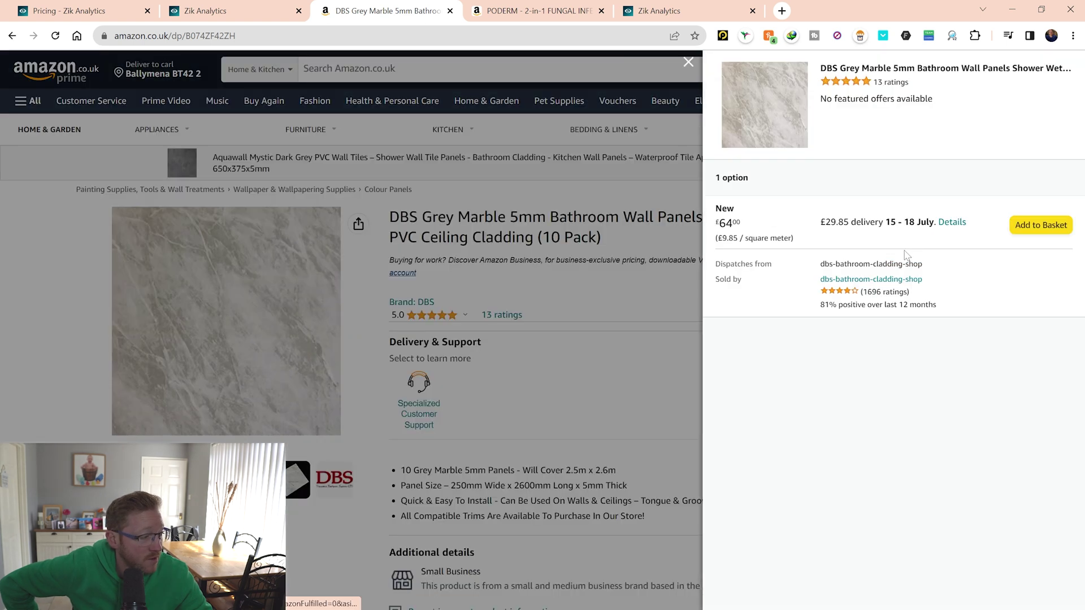
click(645, 383)
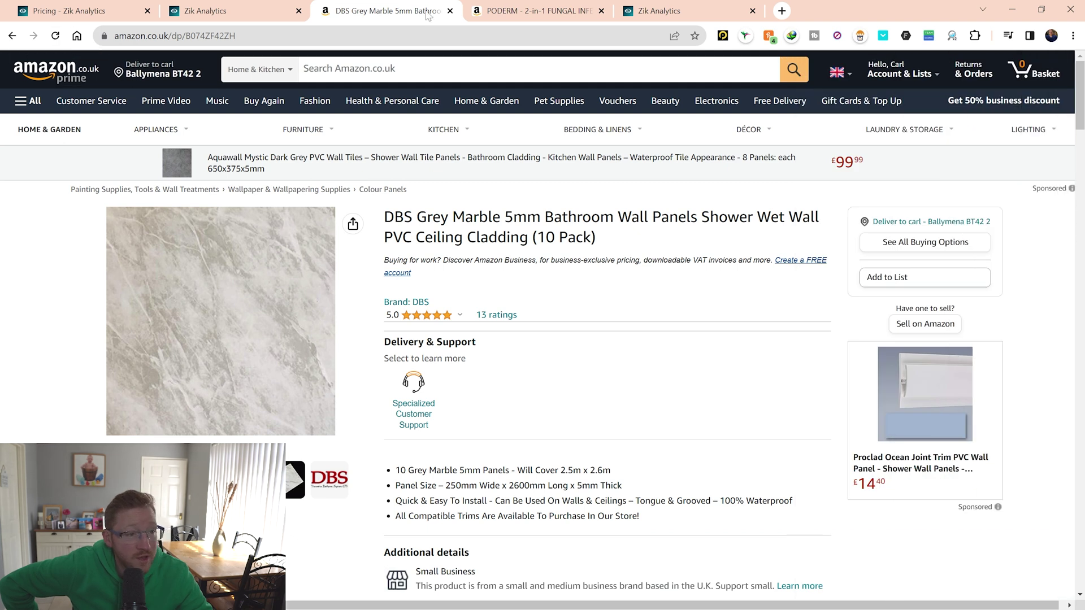
Close the Amazon wall panels tab and scroll through the scan results
click(450, 11)
scroll(478, 249, down, 2)
scroll(219, 308, down, 5)
scroll(219, 308, down, 3)
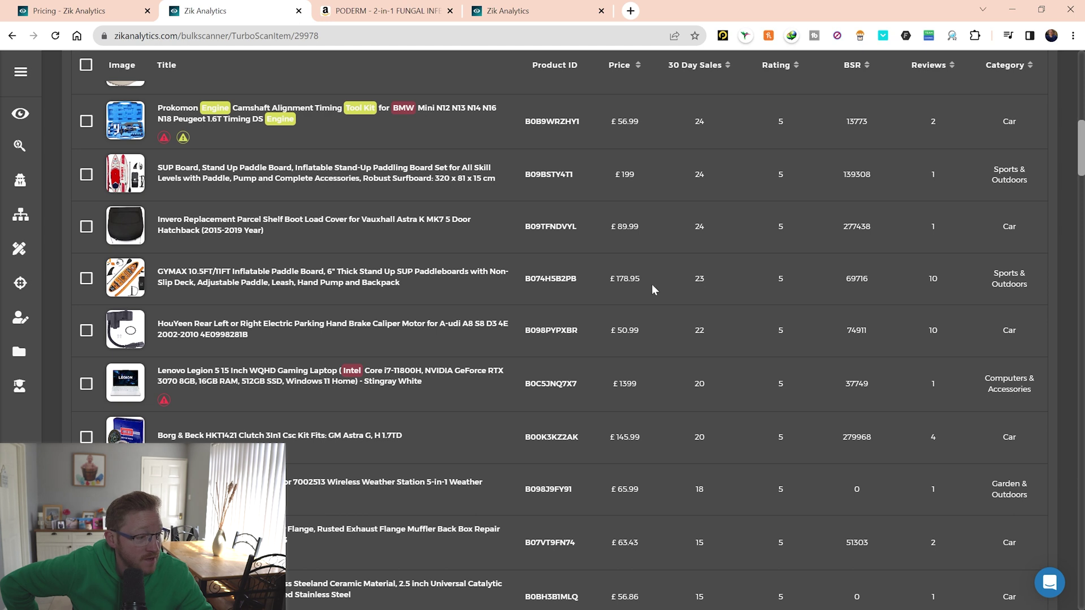
scroll(672, 296, up, 12)
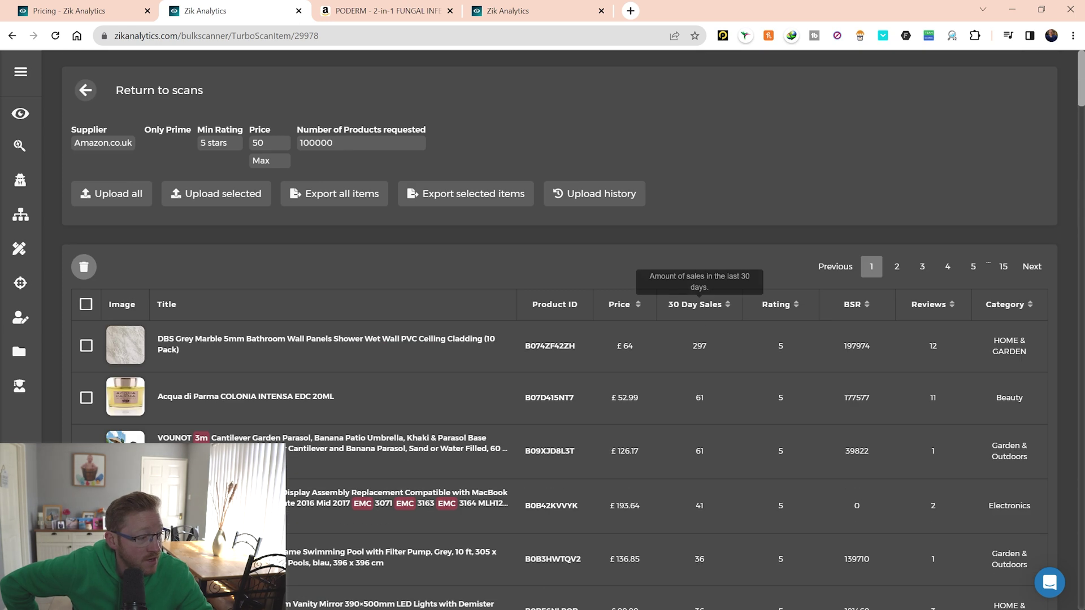
Sort results by 30-day sales, highest first, topped by DBS wall panels at 297
click(719, 305)
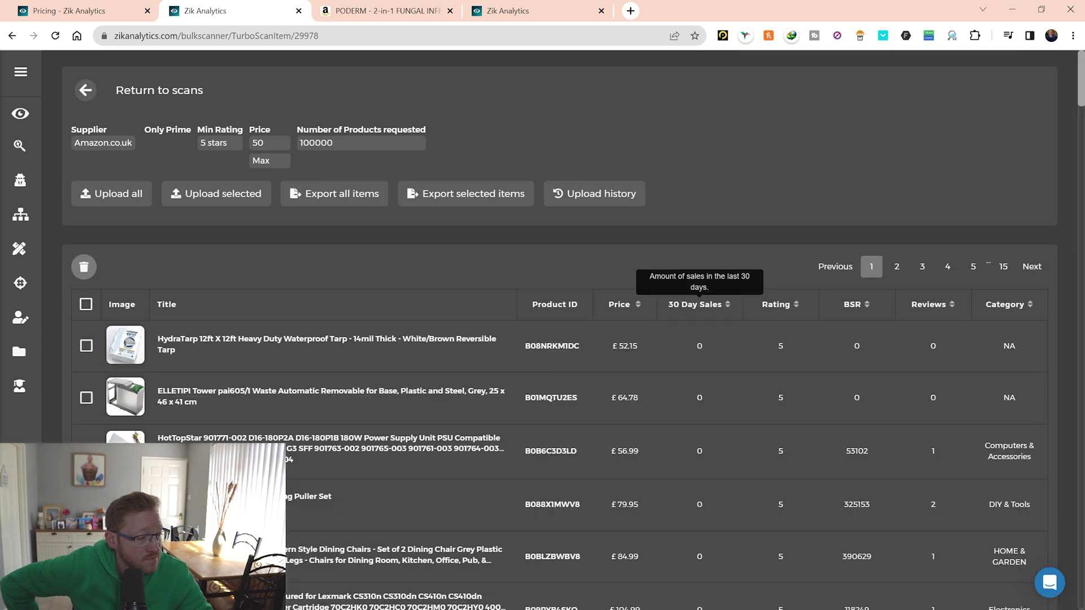
click(718, 305)
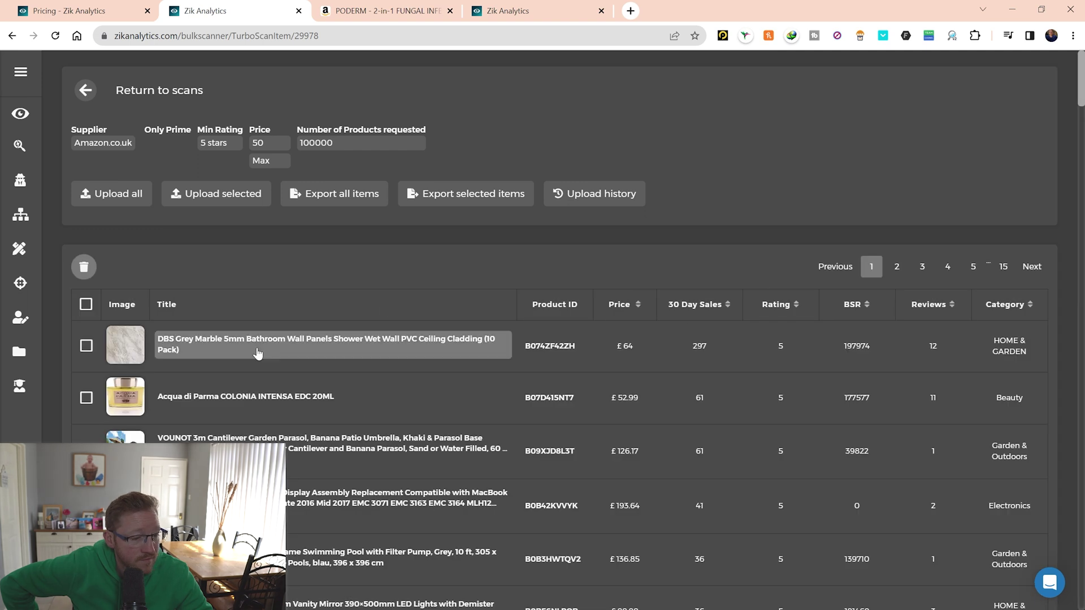
scroll(258, 353, down, 1)
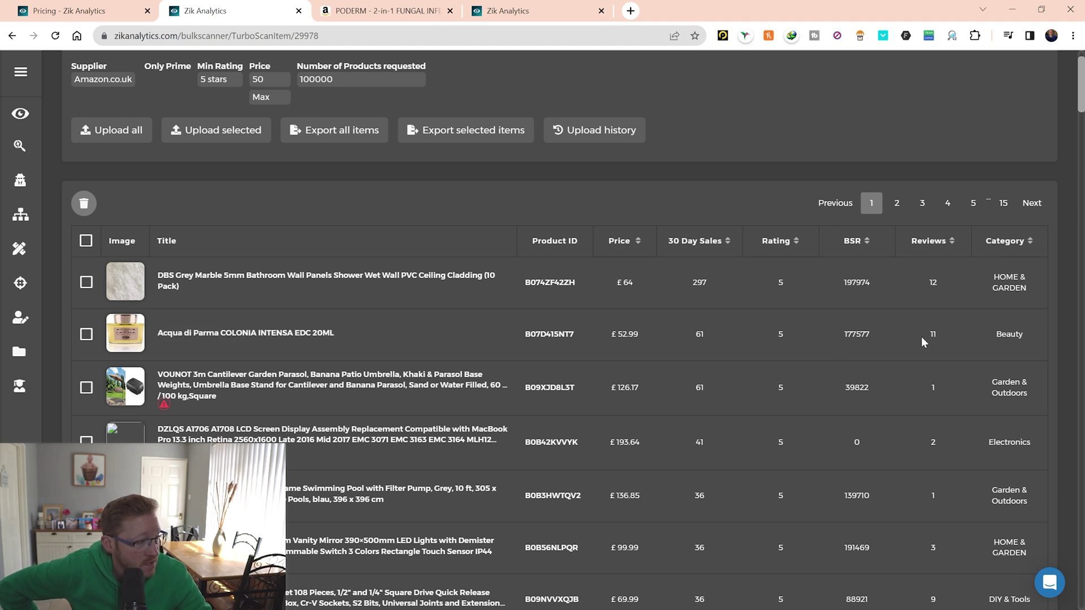
Check the £52.99 Acqua di Parma Colonia Intensa 20ML page, select its ASIN, then close it
click(282, 334)
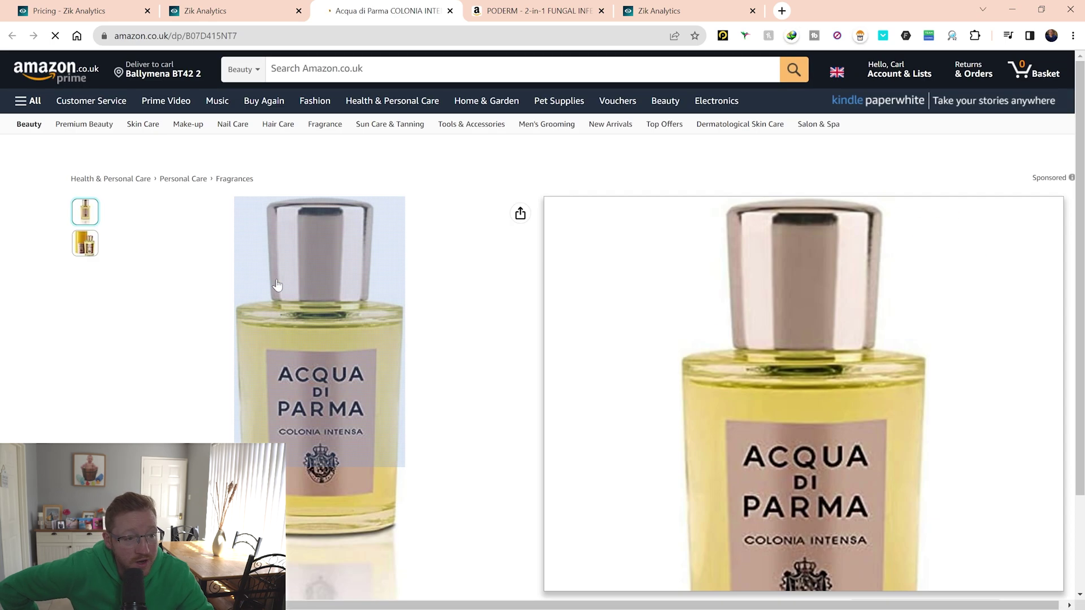
scroll(505, 228, down, 1)
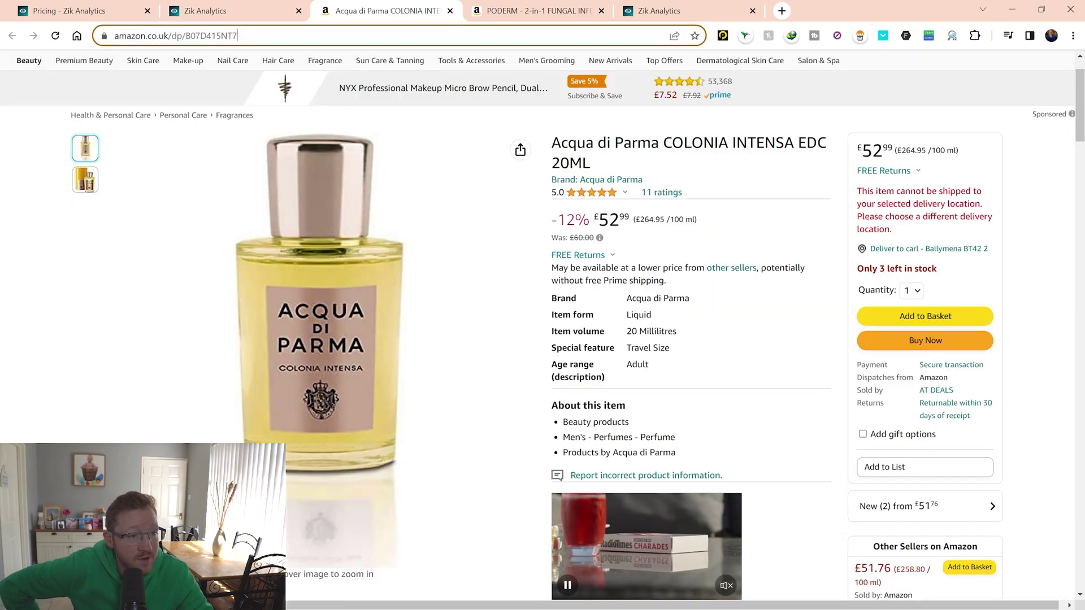
double_click(210, 36)
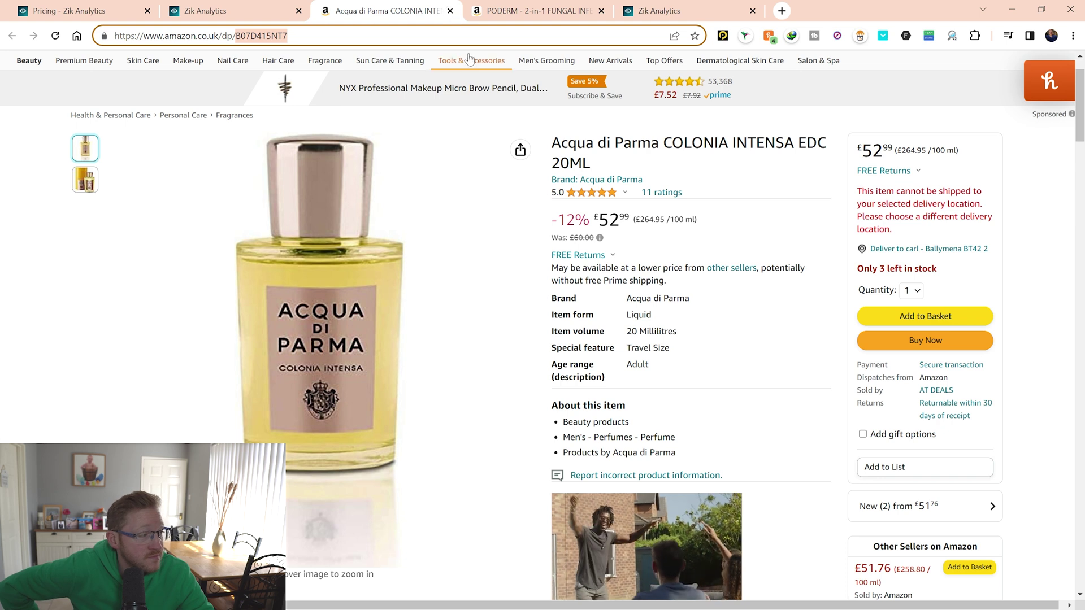
click(450, 11)
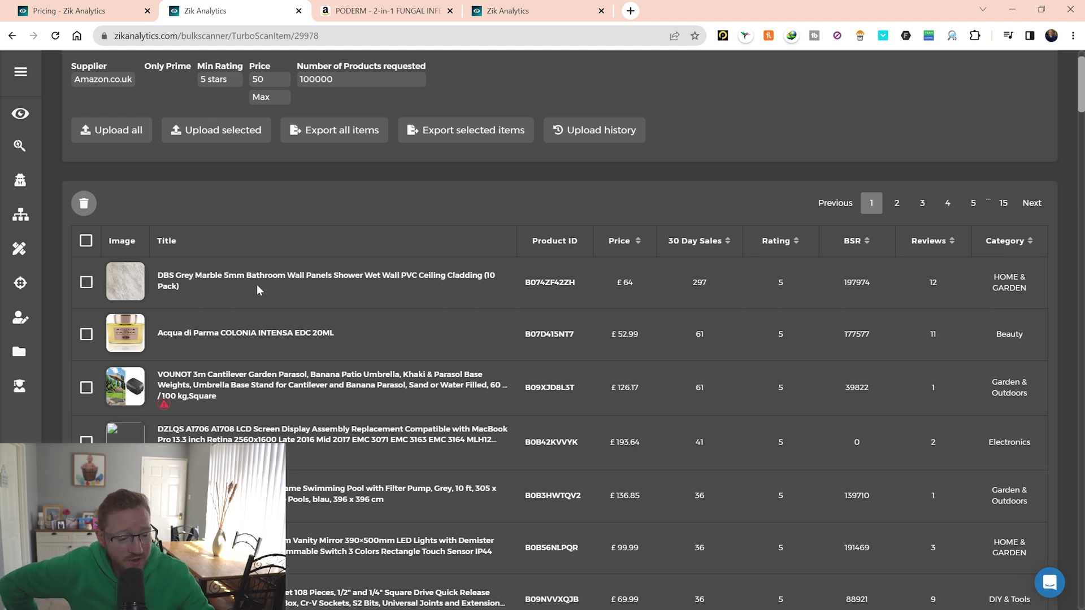
Scroll page 1 of the sorted scan results, from 297 down to 10 thirty-day sales
scroll(271, 322, down, 1)
scroll(273, 323, down, 6)
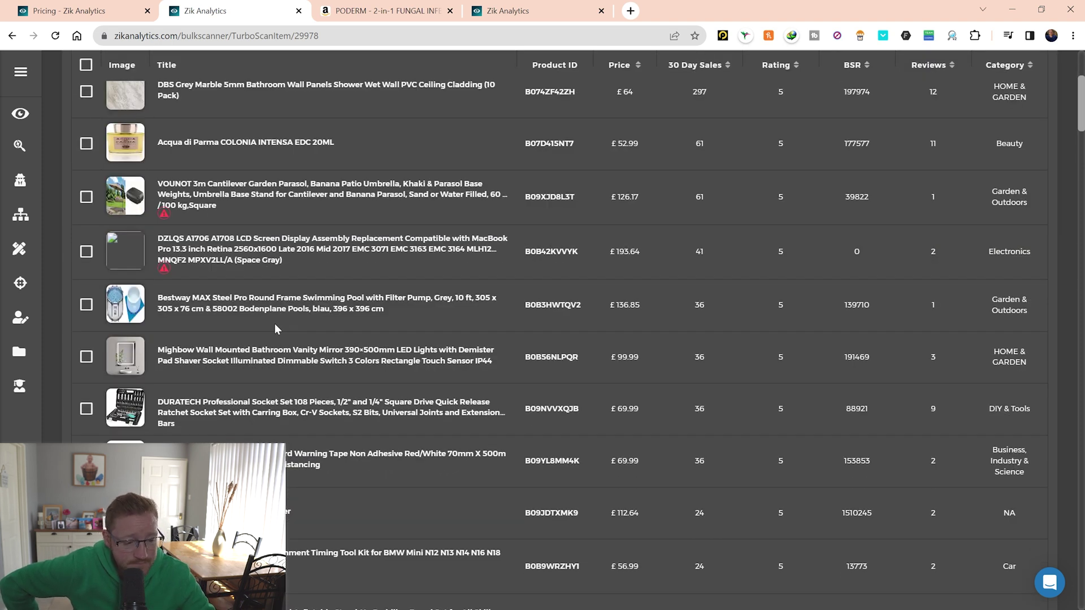
scroll(275, 329, down, 15)
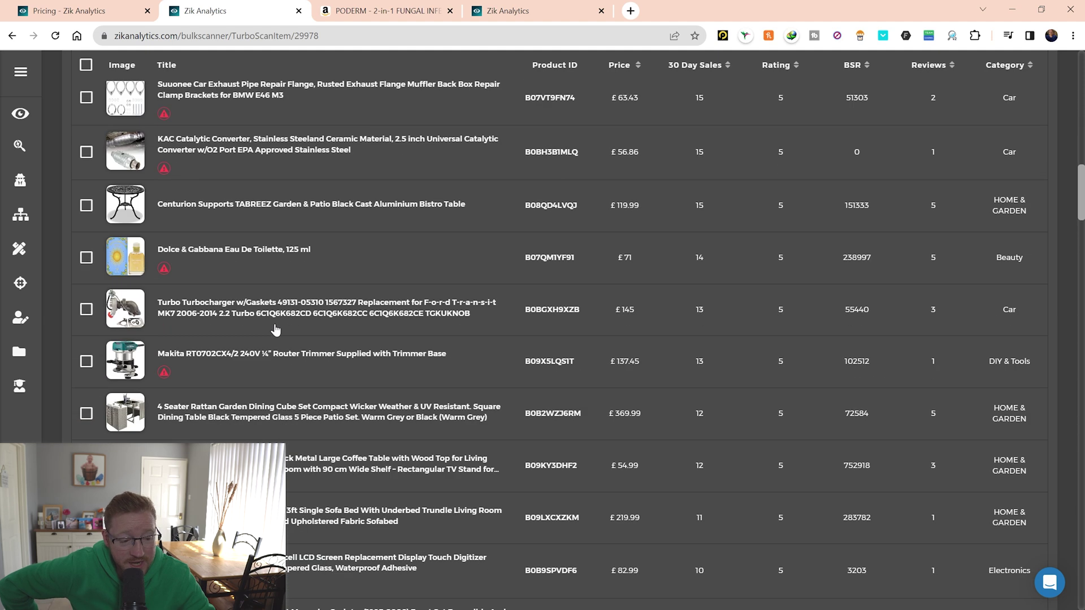
scroll(276, 329, up, 7)
scroll(274, 326, up, 15)
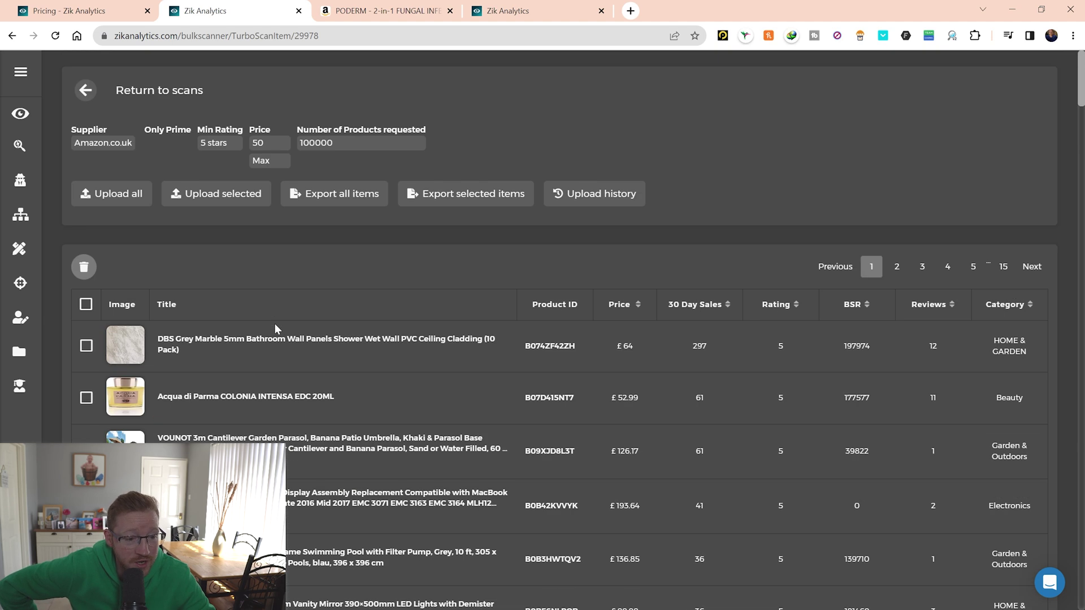
Open the Zik Pro list of 500 best-selling eBay items and scroll through it
click(24, 288)
click(105, 294)
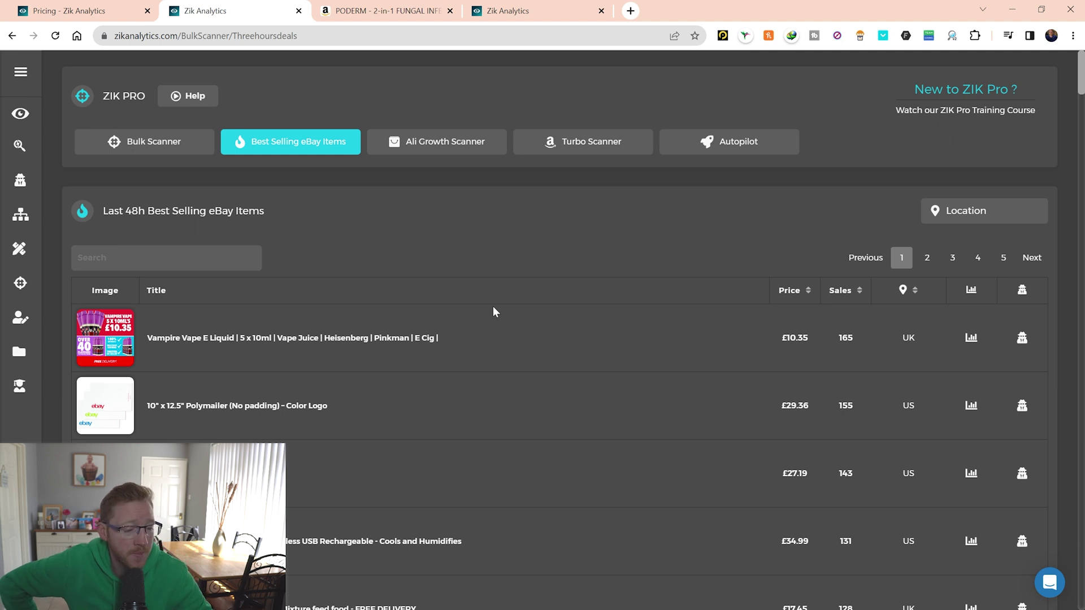
scroll(494, 306, down, 1)
scroll(493, 307, down, 19)
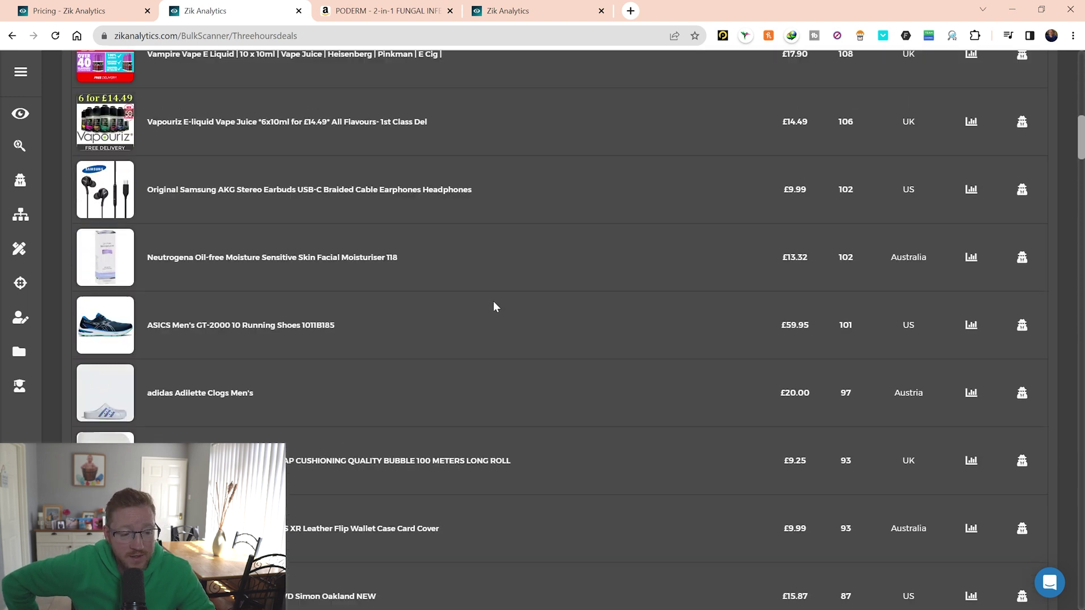
scroll(493, 306, down, 20)
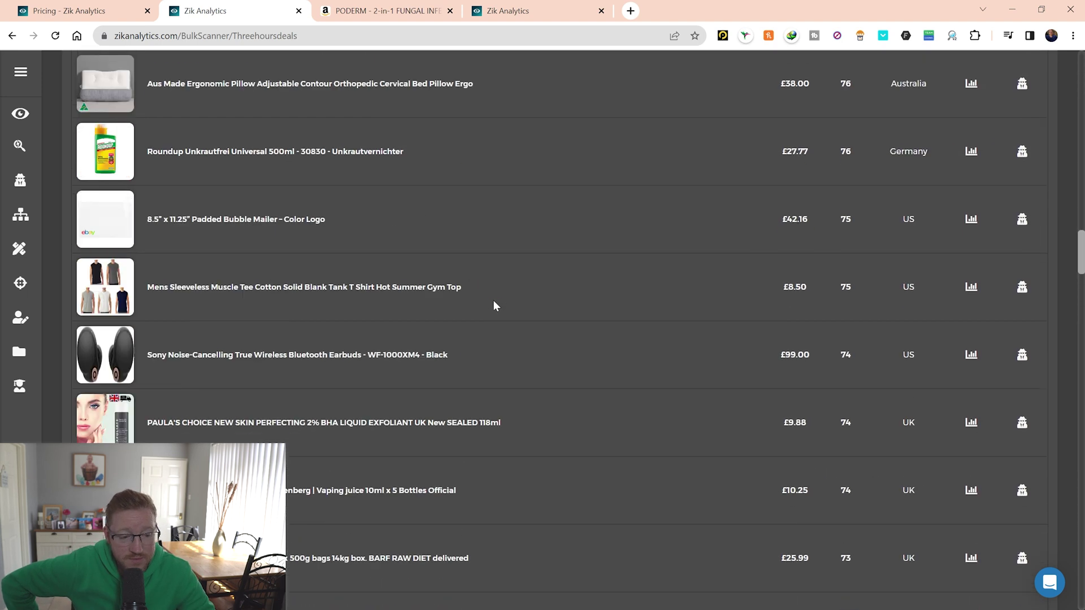
scroll(494, 307, up, 20)
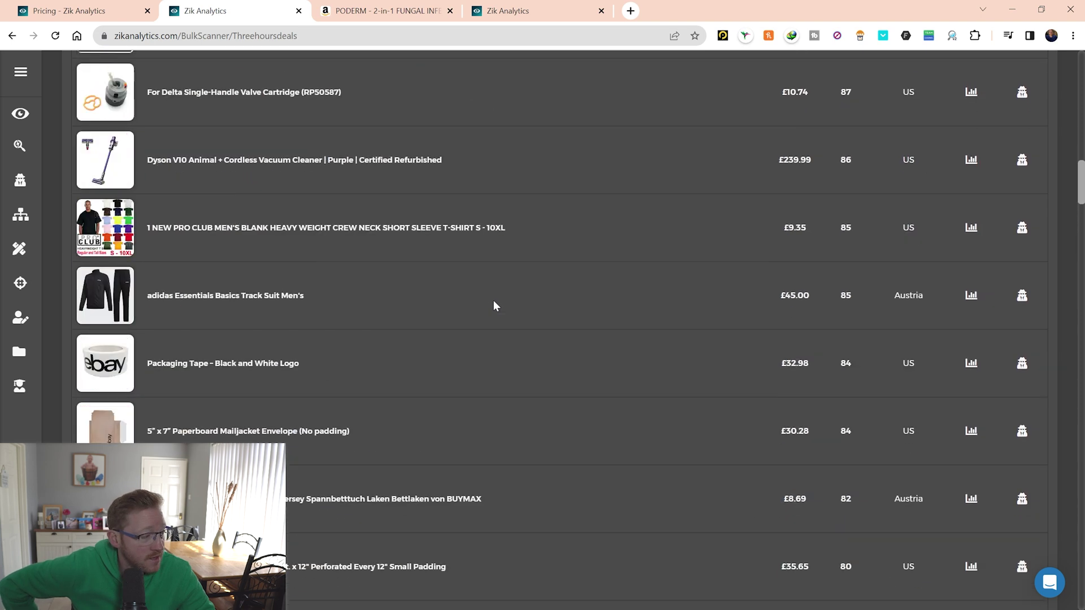
scroll(493, 301, up, 20)
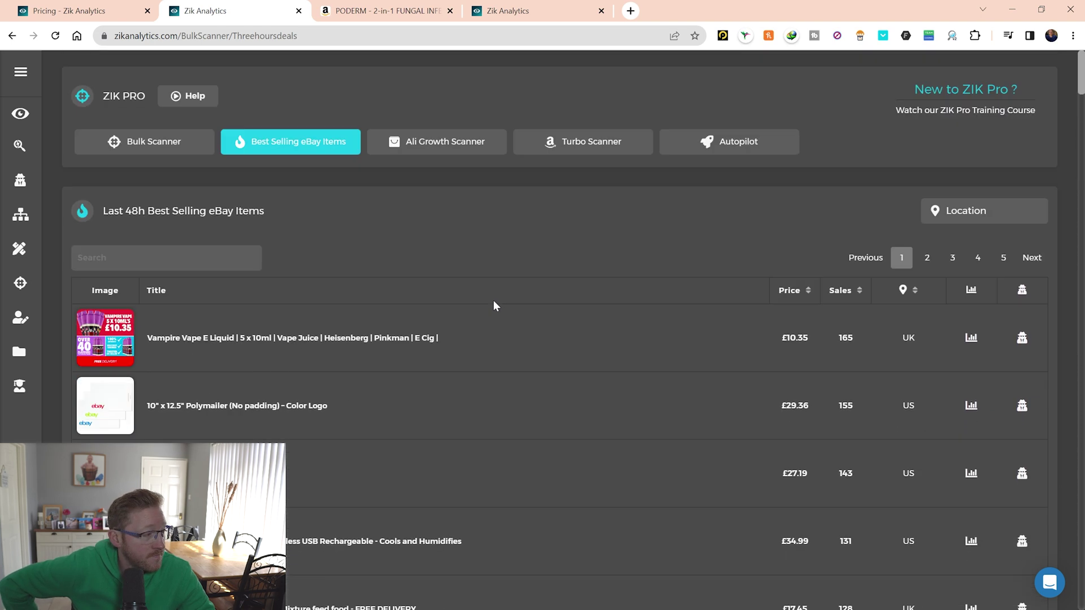
Limit the best-selling items list to UK seller locations
click(962, 212)
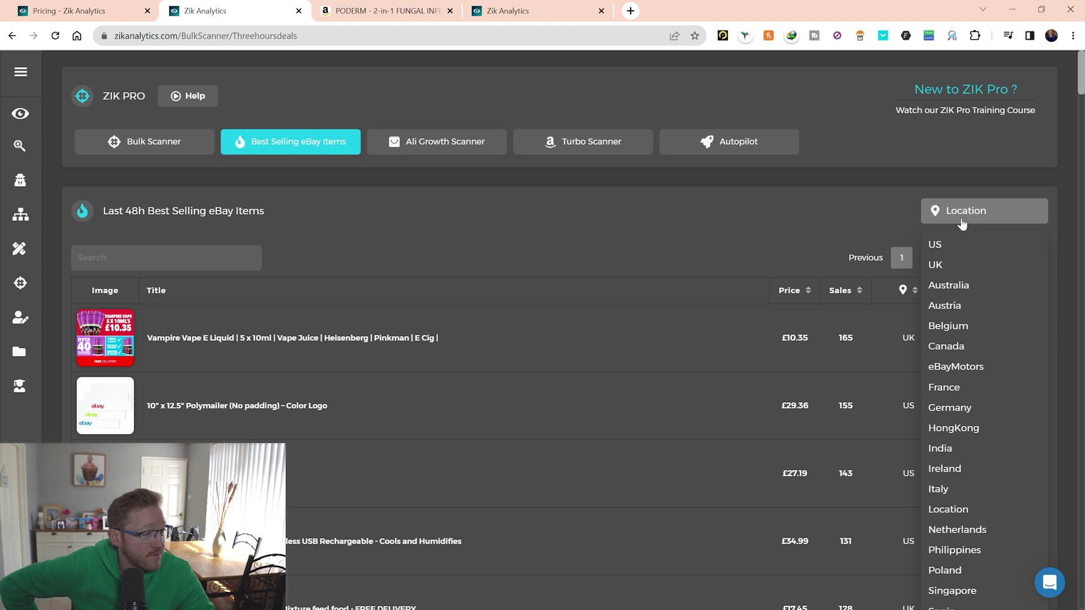
click(952, 261)
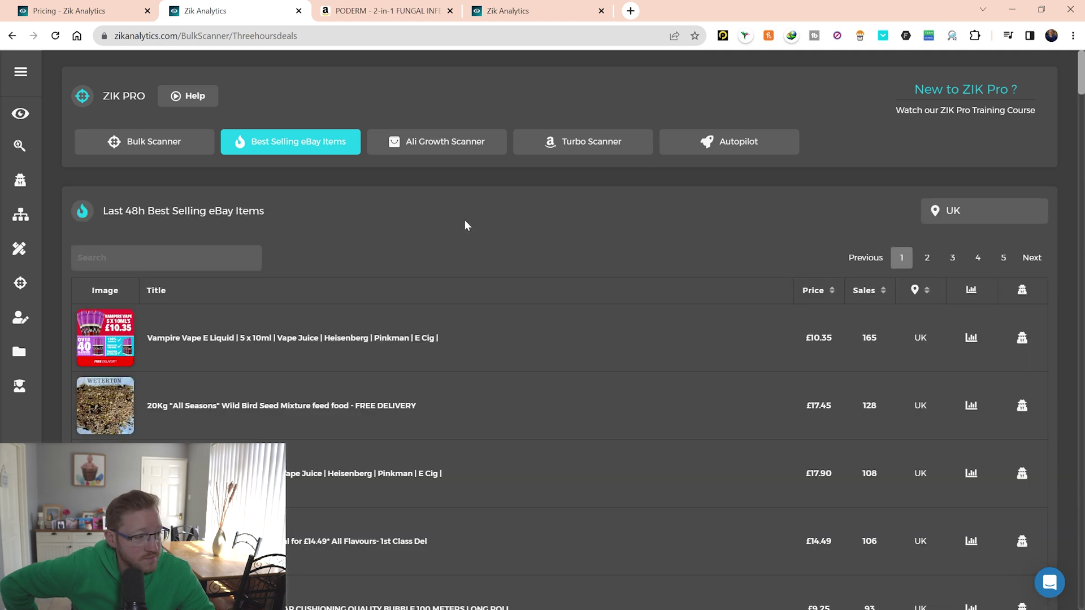
scroll(464, 223, down, 5)
scroll(1047, 239, up, 4)
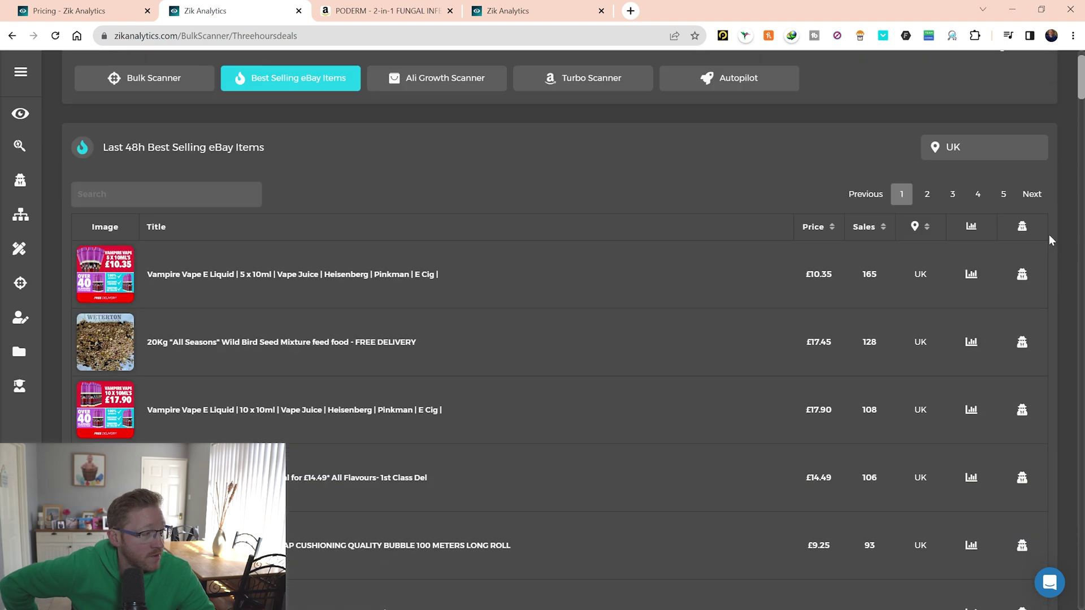
Research the top UK item's vape shop seller and review its stats and listings, led by ELFLIQ
click(1024, 275)
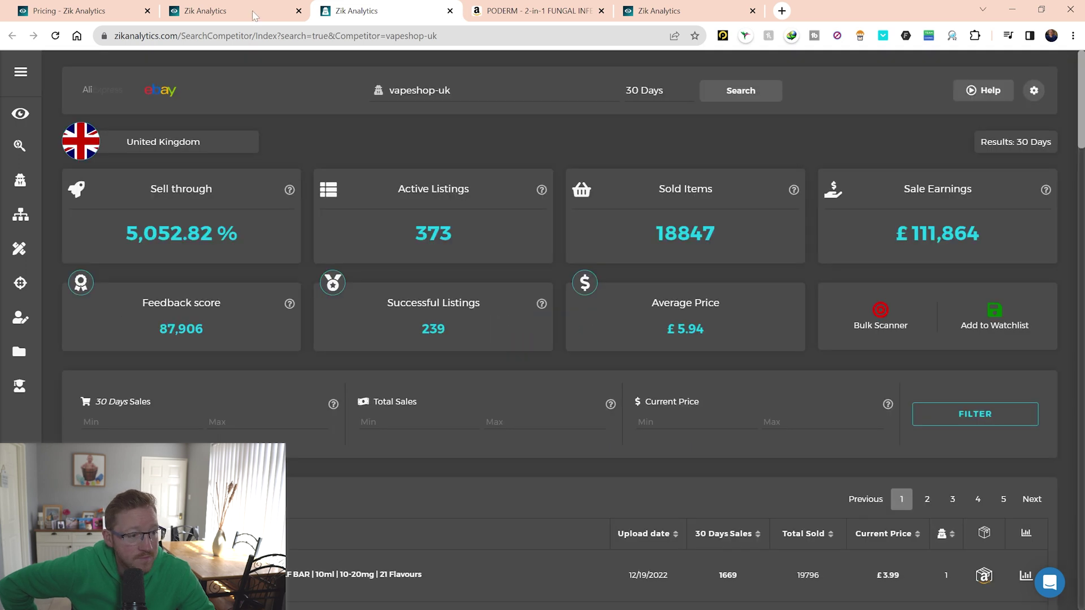
scroll(373, 274, down, 10)
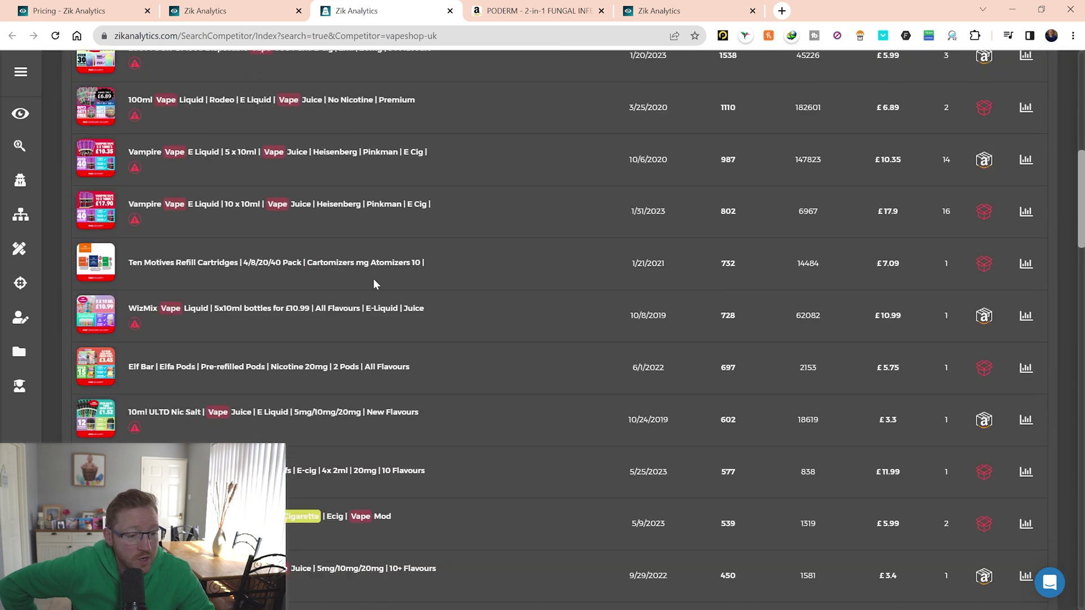
scroll(373, 279, down, 5)
scroll(807, 344, up, 11)
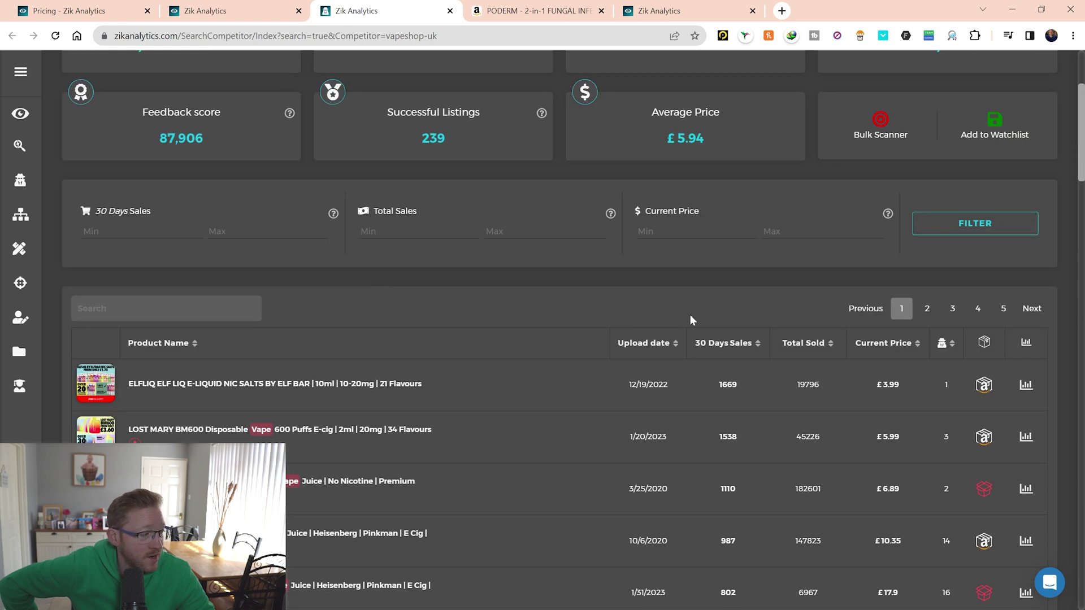
scroll(808, 345, down, 2)
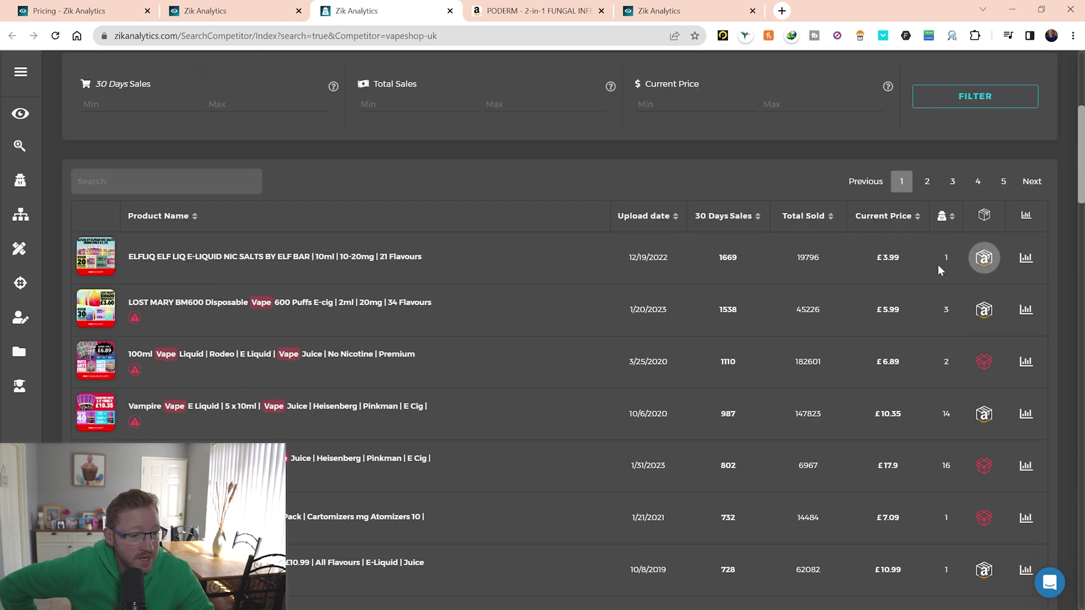
View the similar Amazon products and profit for the ELFLIQ listing
click(984, 258)
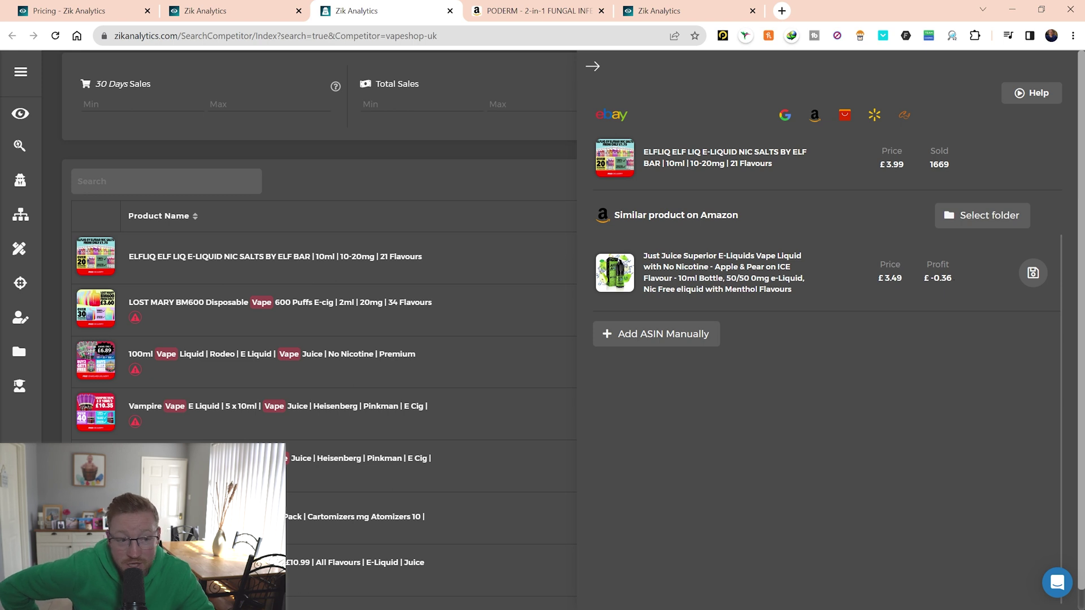
click(591, 65)
scroll(531, 220, down, 1)
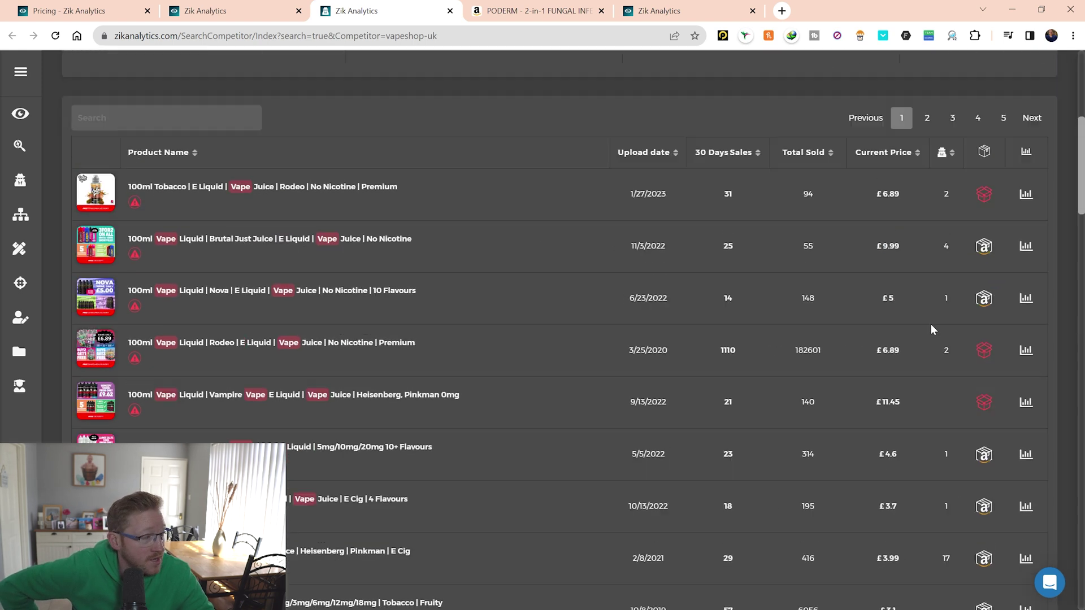
View the similar Amazon products and profit for the Nova listing
mouse_move(984, 156)
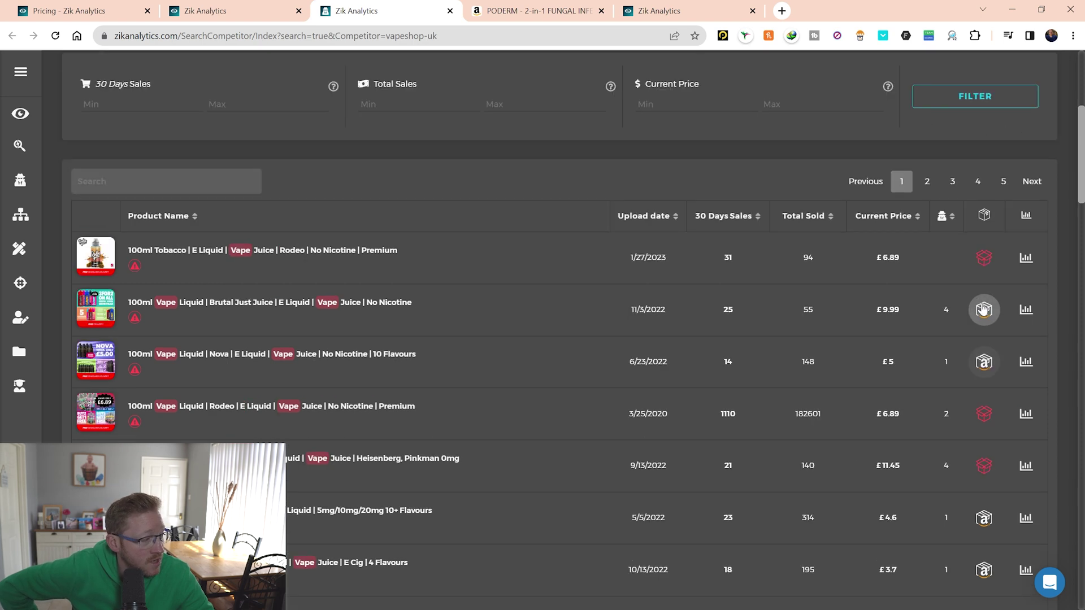
click(983, 298)
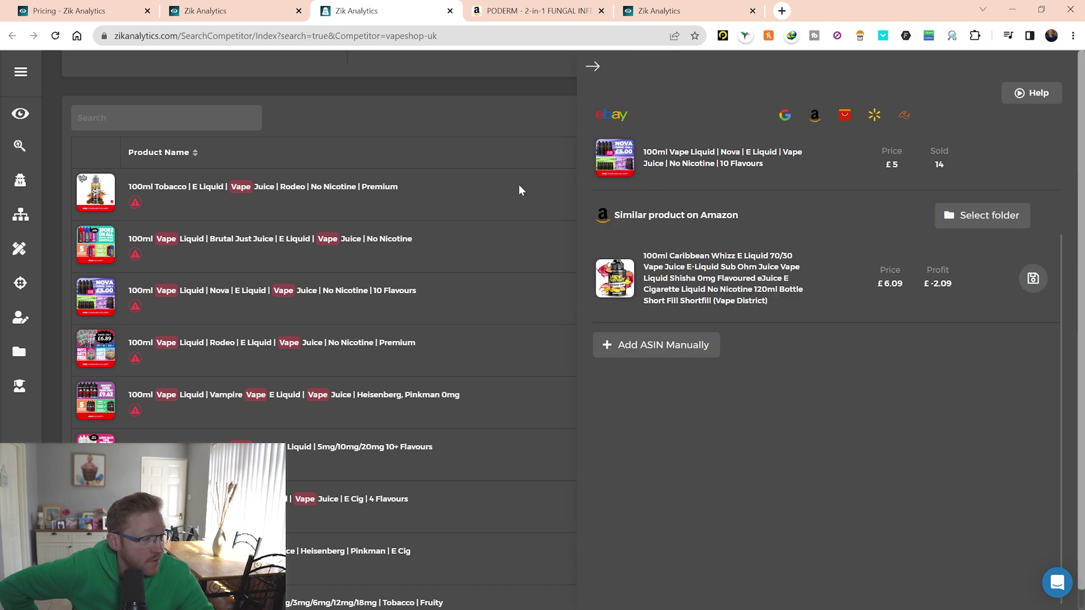
click(592, 66)
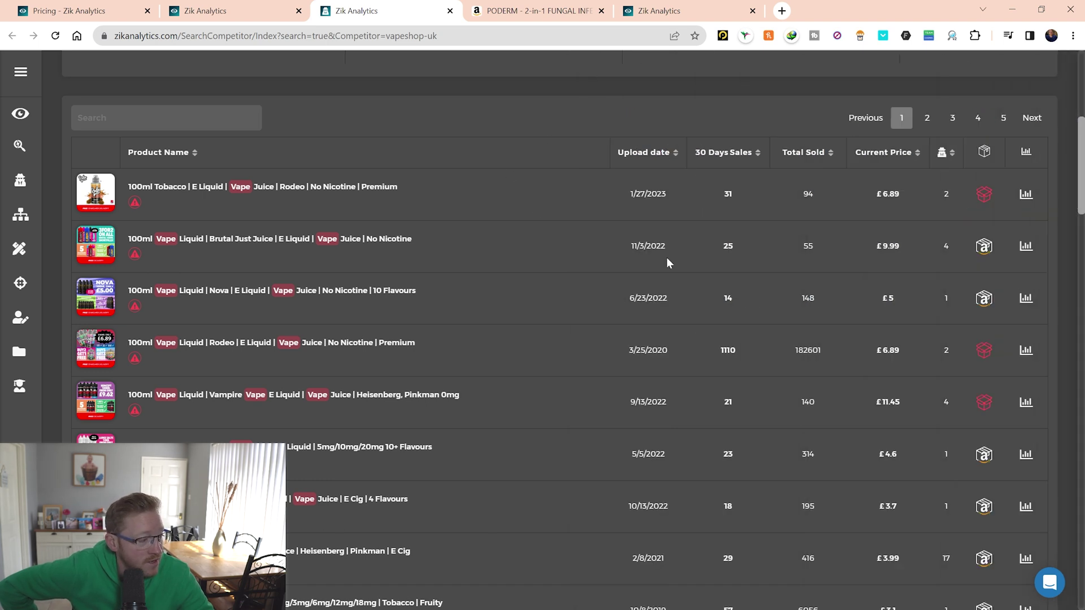
scroll(836, 353, down, 2)
scroll(880, 355, down, 1)
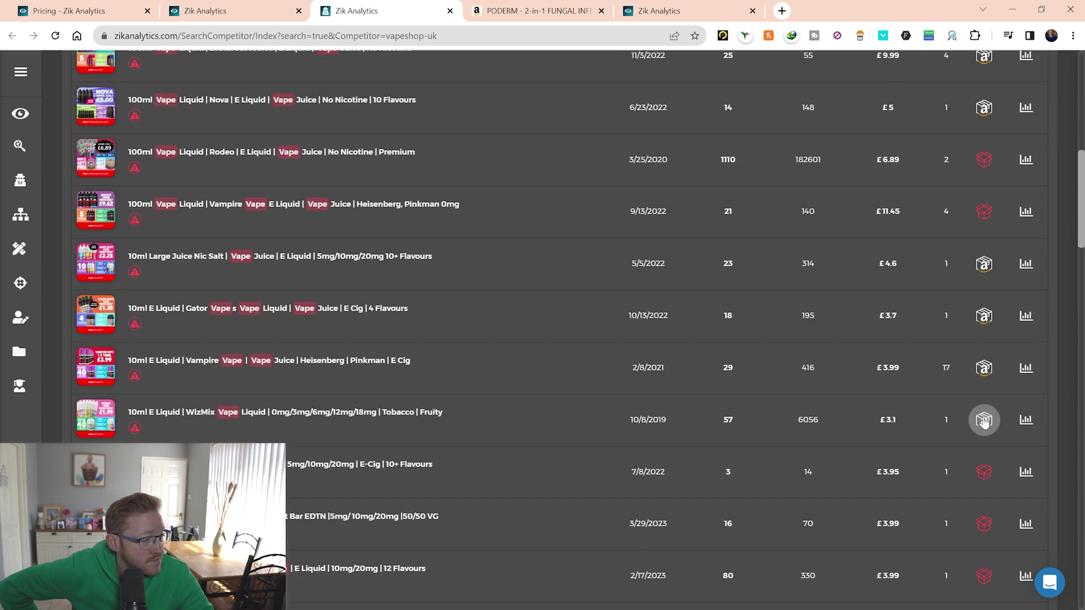
View the similar Amazon products and profit for the WizMix listing
click(983, 417)
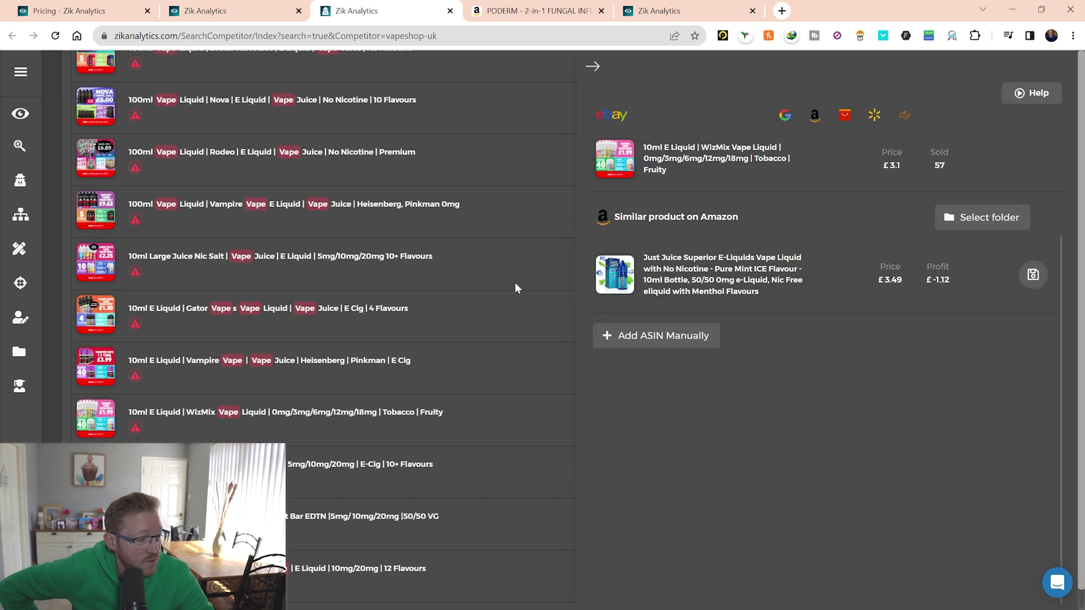
click(592, 66)
scroll(670, 349, down, 2)
scroll(688, 495, down, 1)
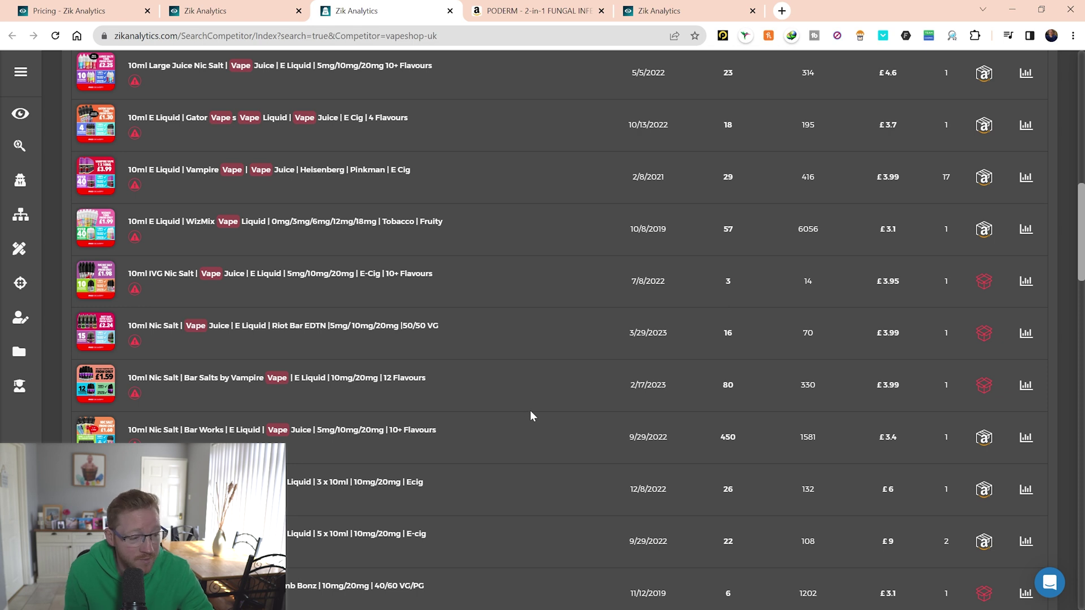
scroll(530, 412, down, 5)
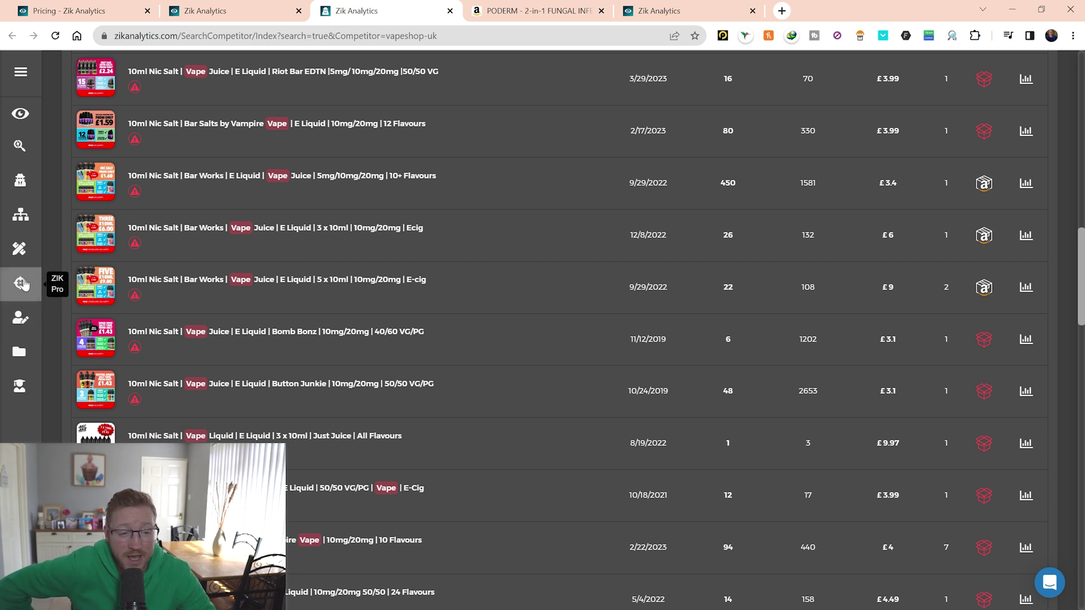
scroll(452, 371, up, 5)
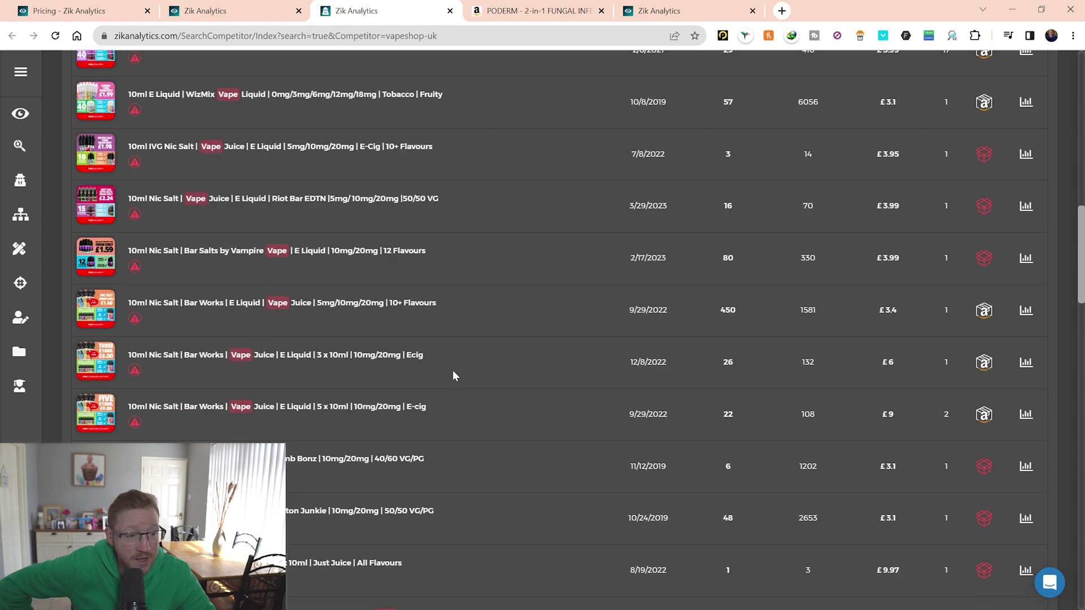
scroll(452, 371, up, 5)
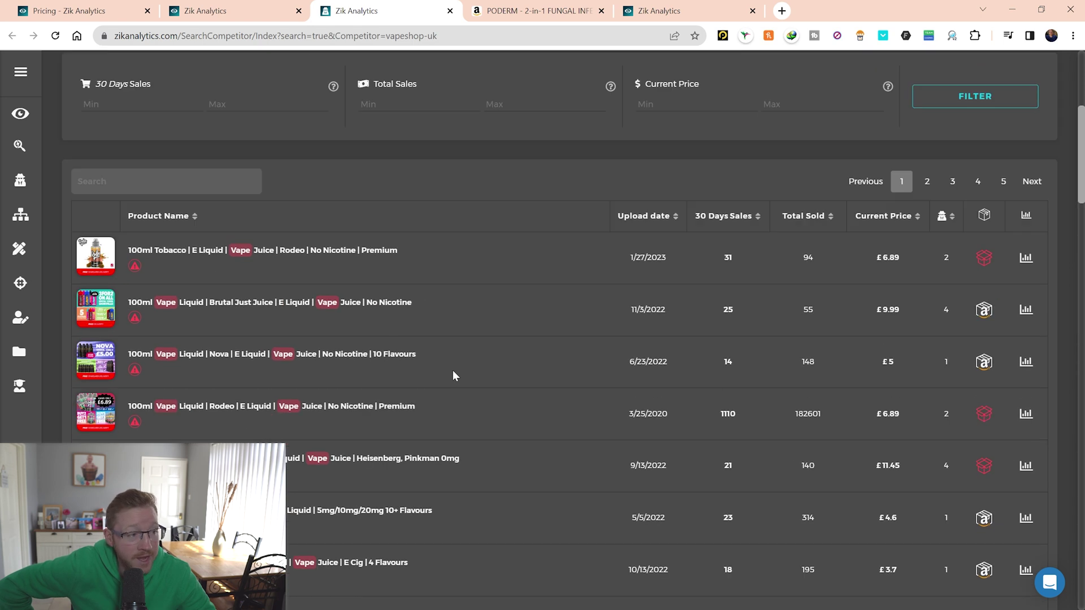
scroll(452, 370, up, 4)
Open the dashboard and browse Trending eBay Products, topped by the Crown Hair Jewelry tiara at £28.09
click(12, 115)
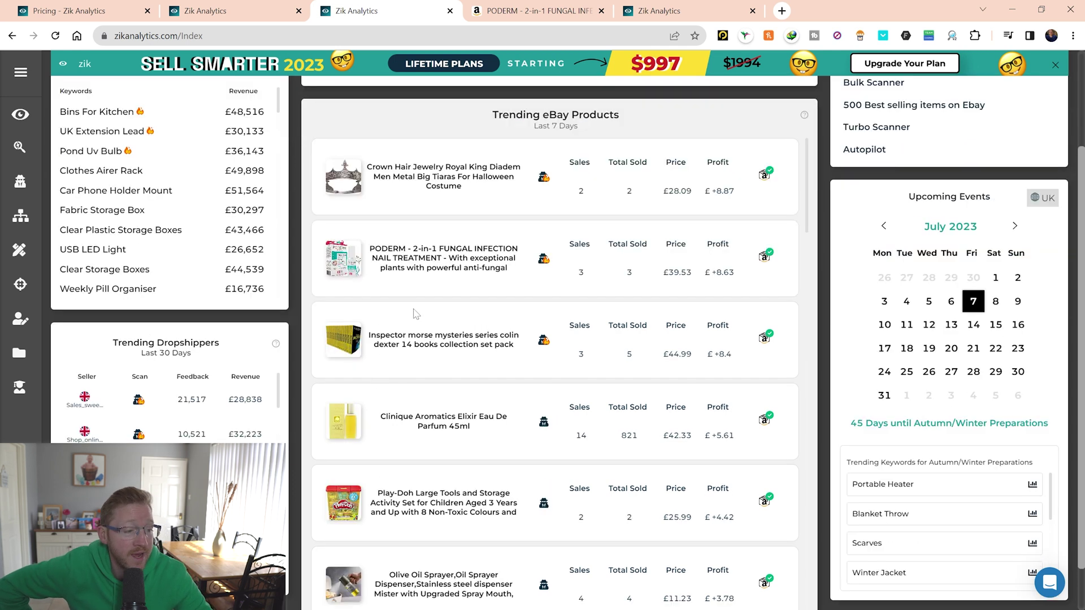
scroll(395, 368, down, 6)
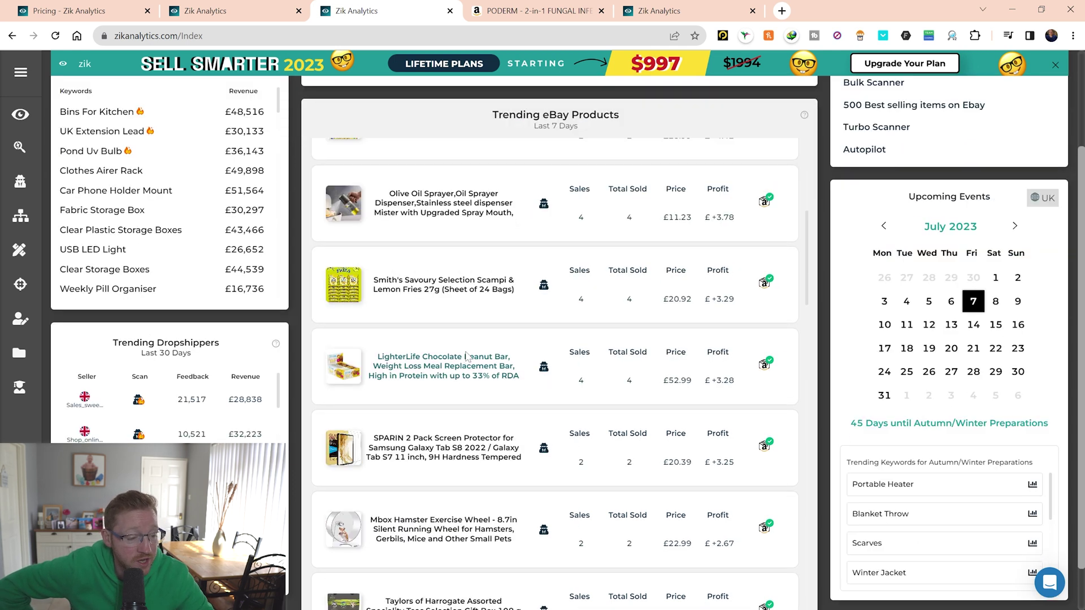
scroll(466, 356, down, 10)
scroll(467, 373, up, 12)
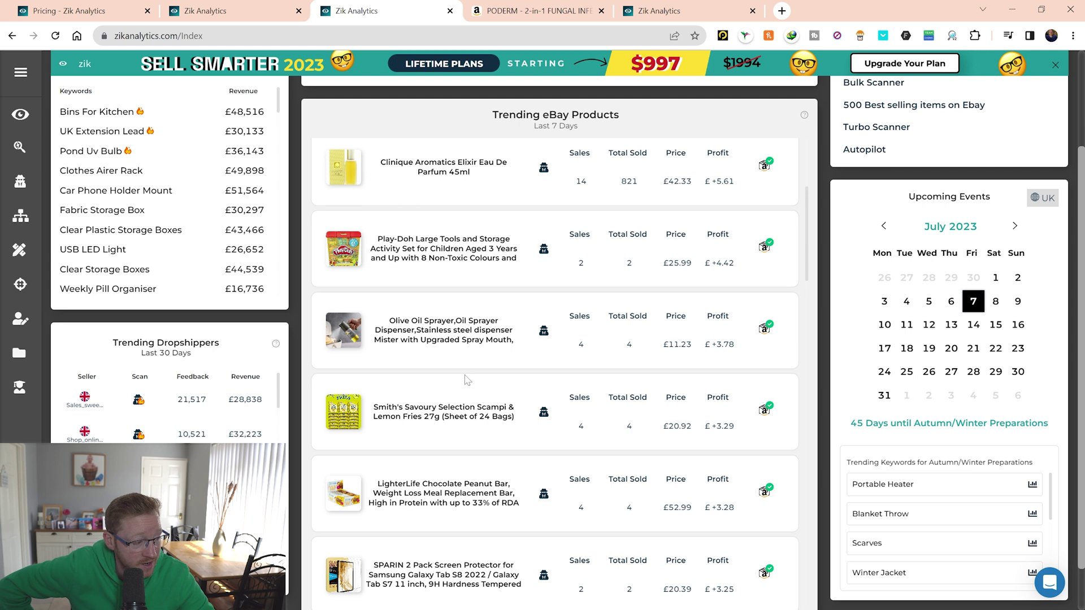
scroll(467, 380, up, 7)
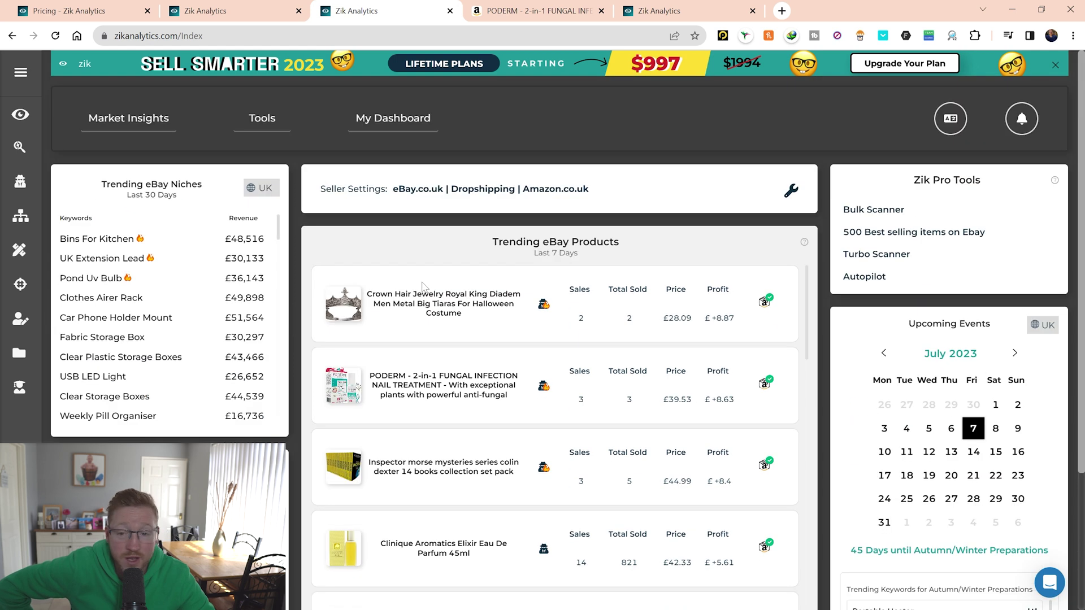